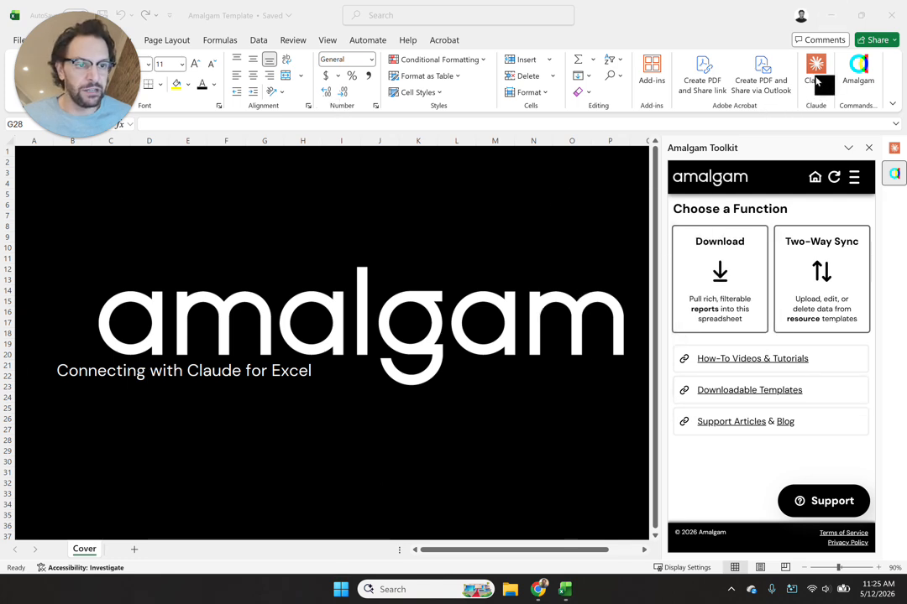
click(894, 150)
click(895, 175)
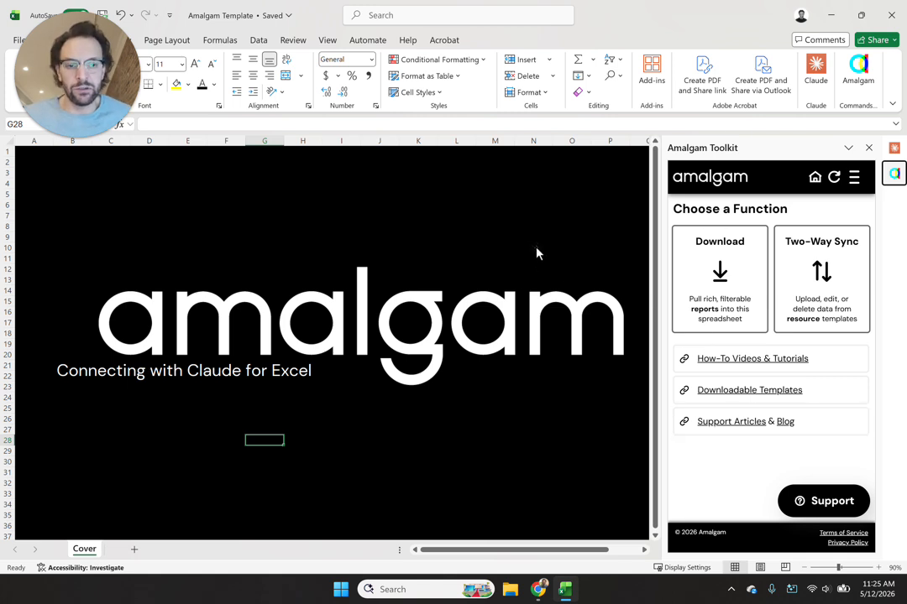
Switch to Chrome and open the Support page from the links at the end of the Amalgam home page
mouse_move(538, 587)
click(593, 537)
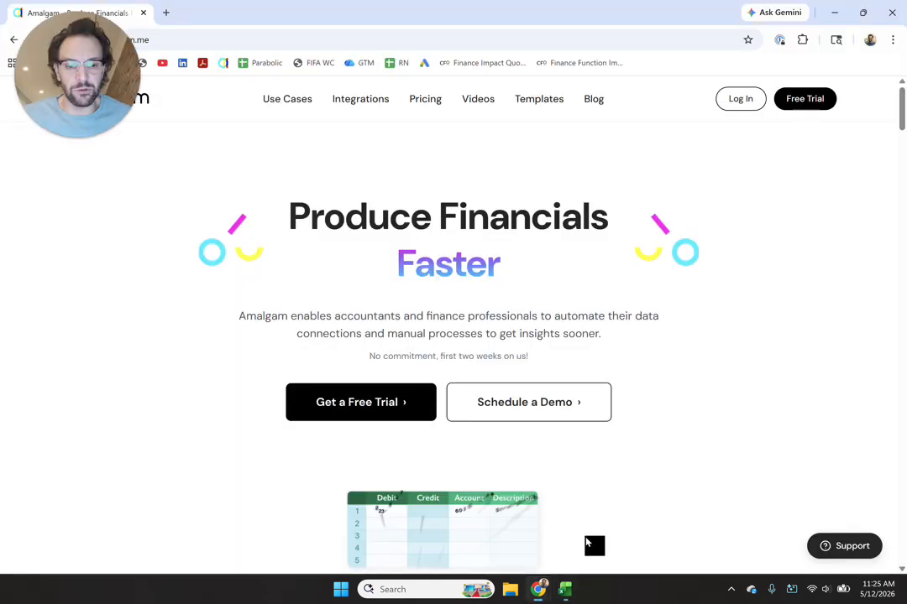
scroll(538, 295, down, 15)
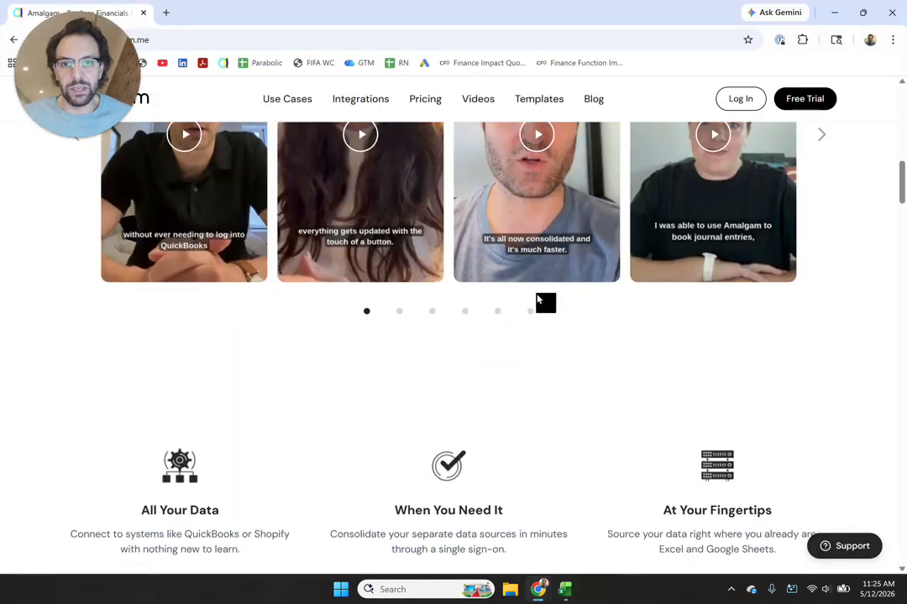
scroll(547, 318, down, 20)
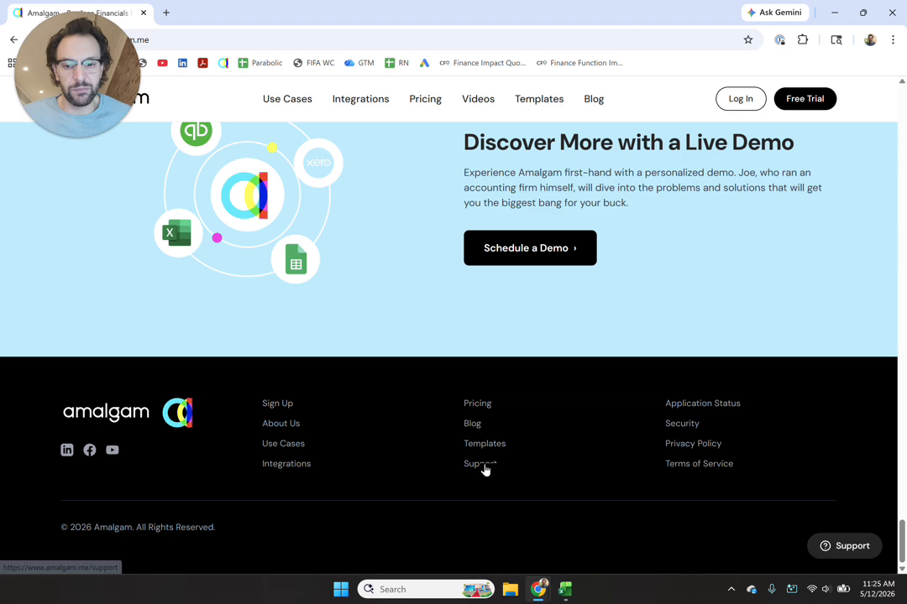
click(485, 467)
Search the support site for "claude" and open the article Using Amalgam with Claude in Excel
click(269, 99)
text(claude)
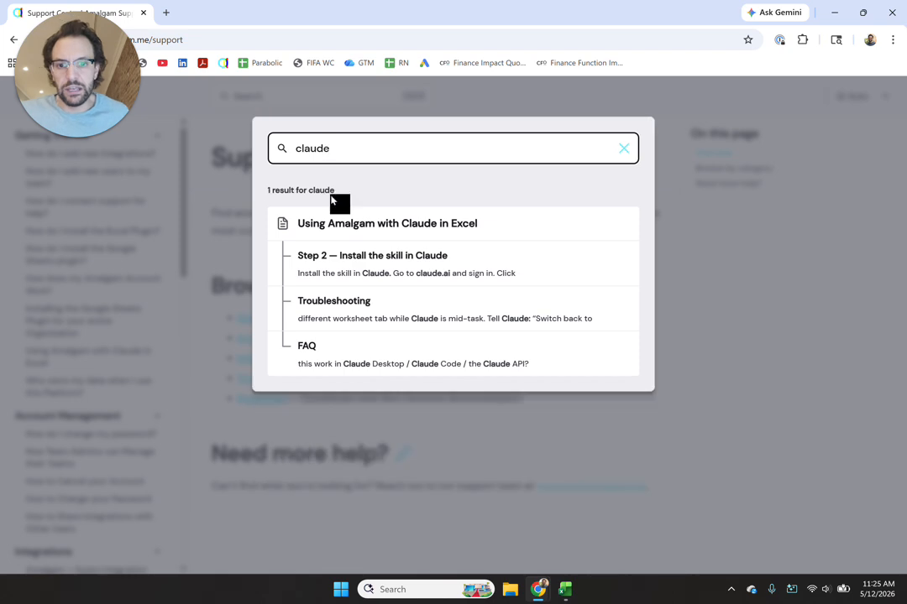
click(405, 239)
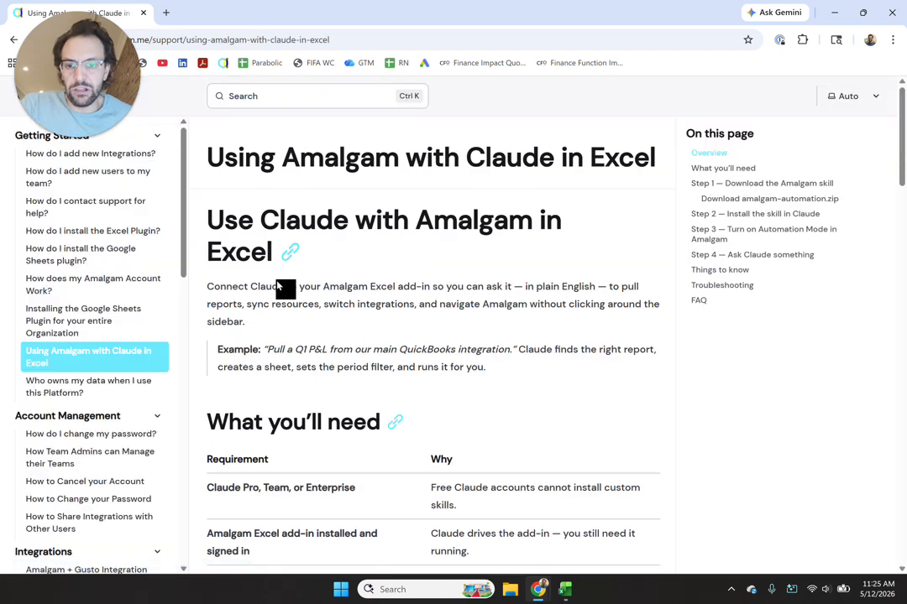
Download amalgam-automation.zip from Step 1 of the support article
scroll(521, 283, down, 1)
scroll(524, 282, down, 1)
scroll(457, 213, up, 2)
scroll(462, 271, down, 2)
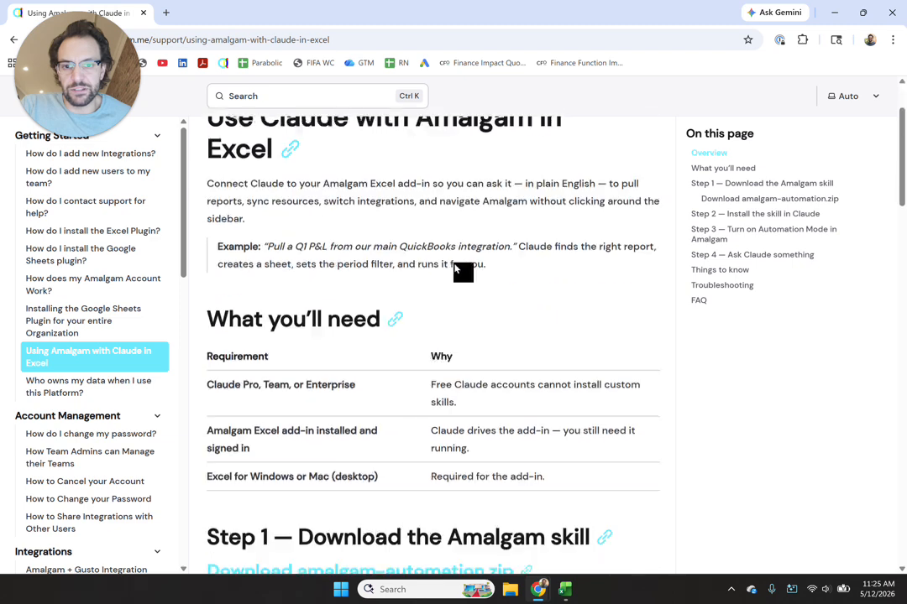
scroll(453, 263, down, 2)
click(286, 366)
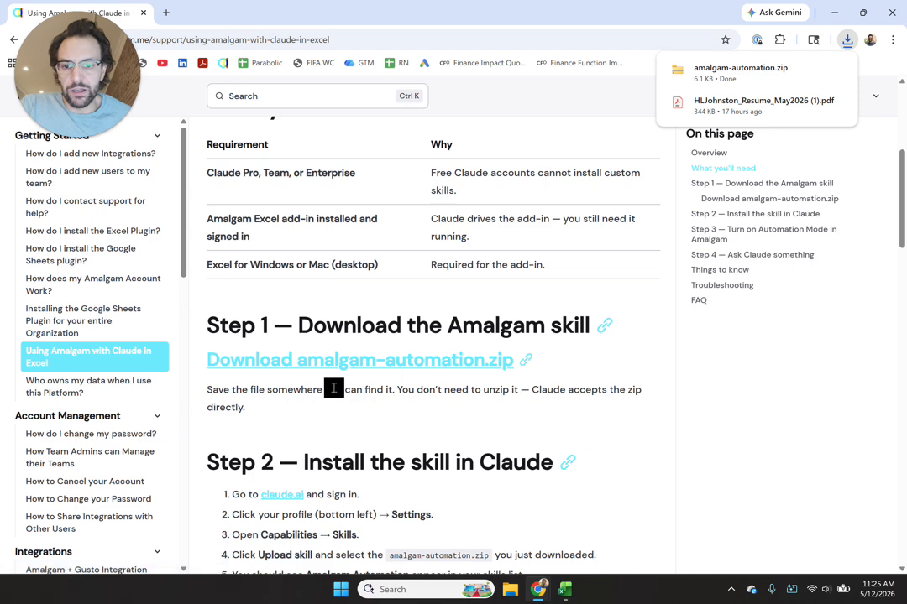
Open claude.ai in its own tab as Step 2 asks, and move a new File Explorer window clear of the browser
scroll(319, 388, down, 4)
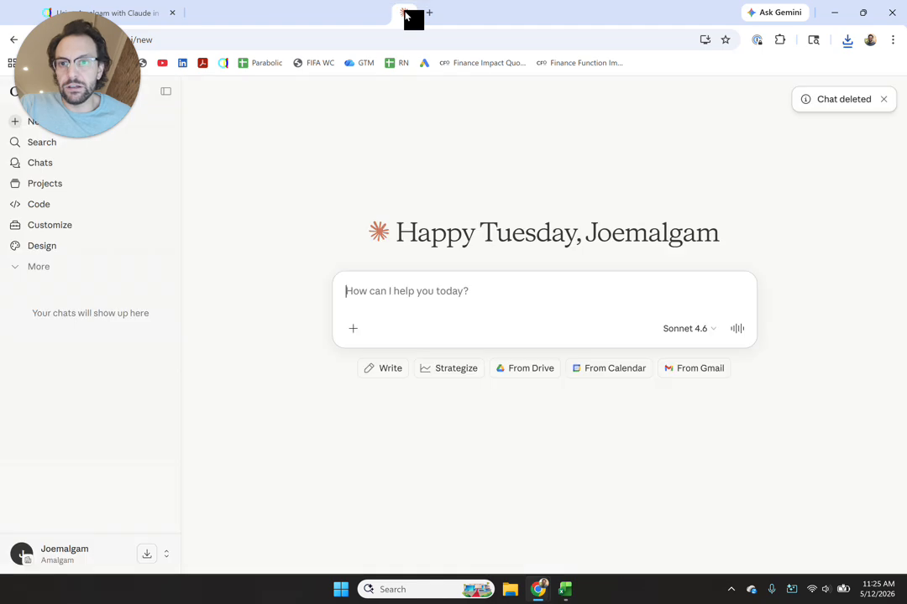
click(145, 10)
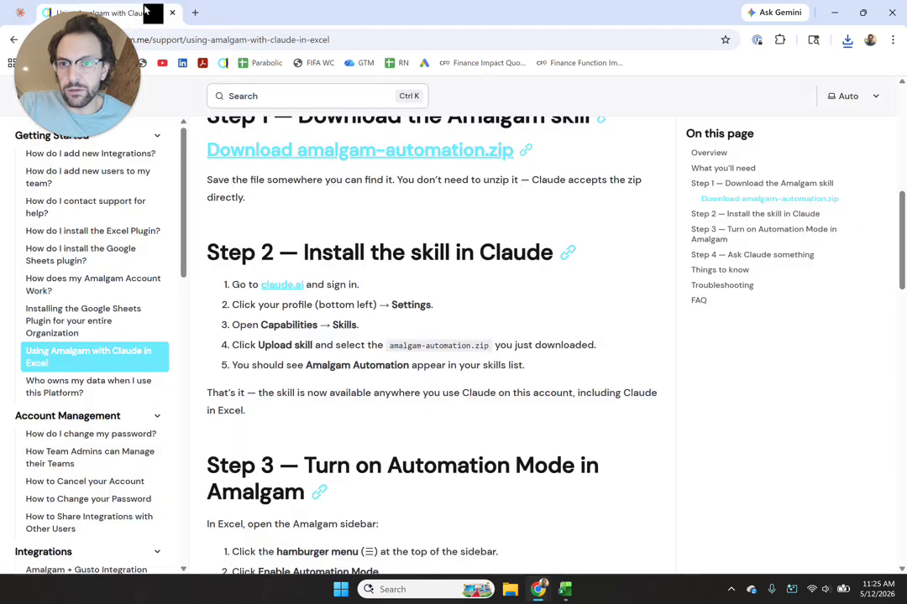
scroll(308, 338, up, 1)
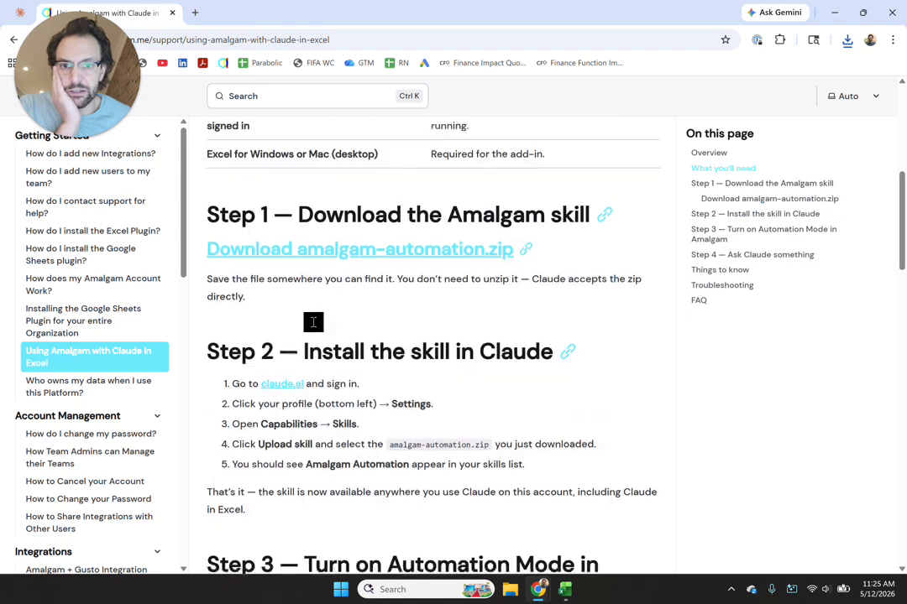
key(super+e)
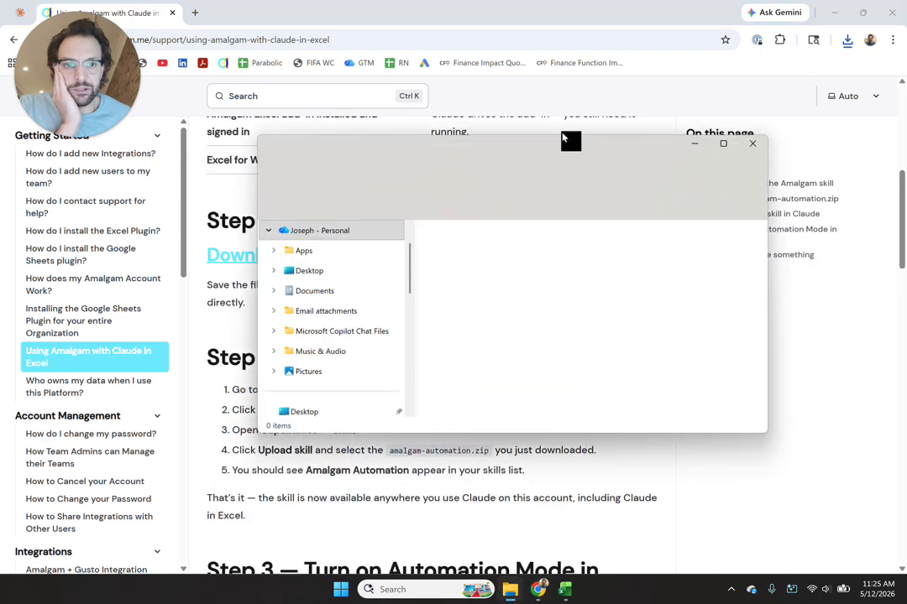
drag(564, 148, 541, 0)
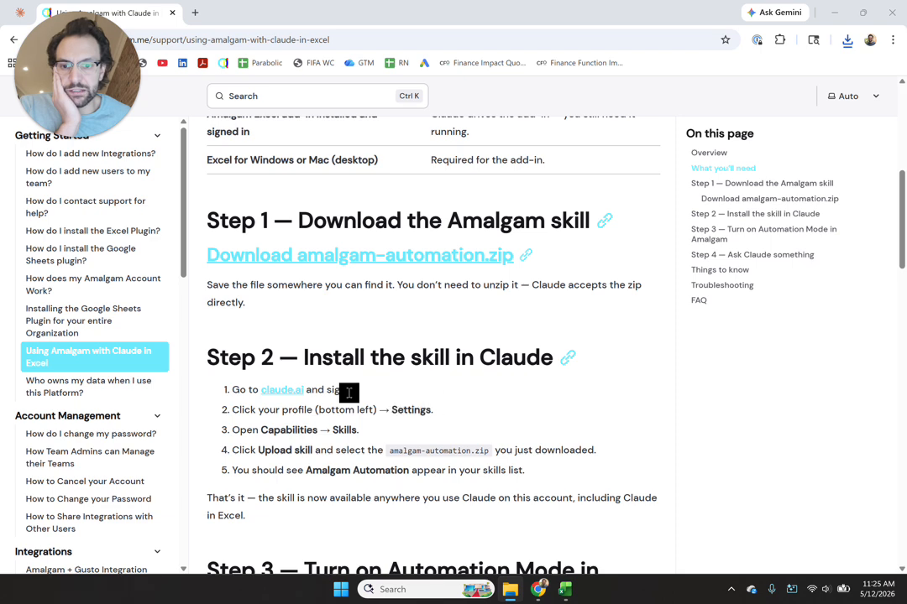
scroll(327, 380, down, 1)
click(22, 13)
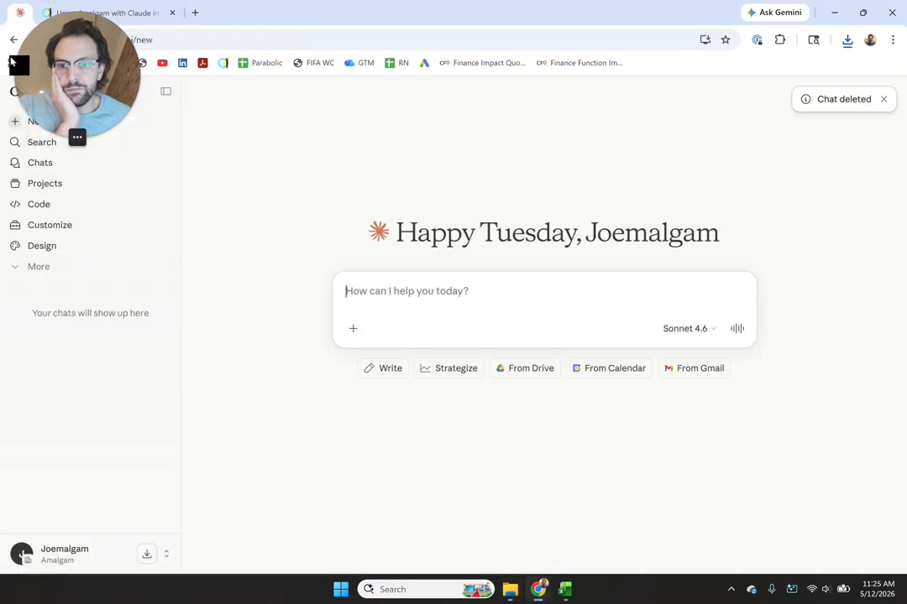
click(157, 12)
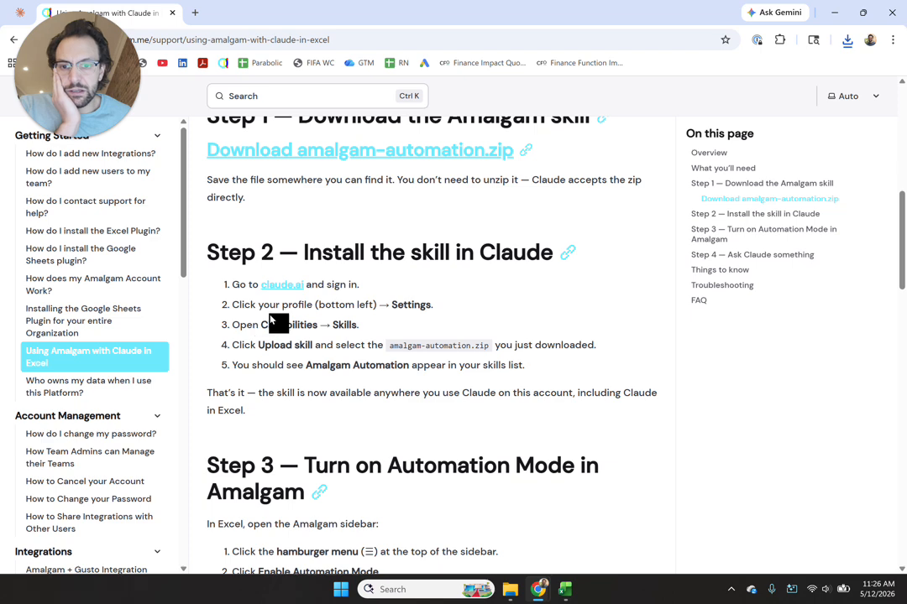
click(16, 14)
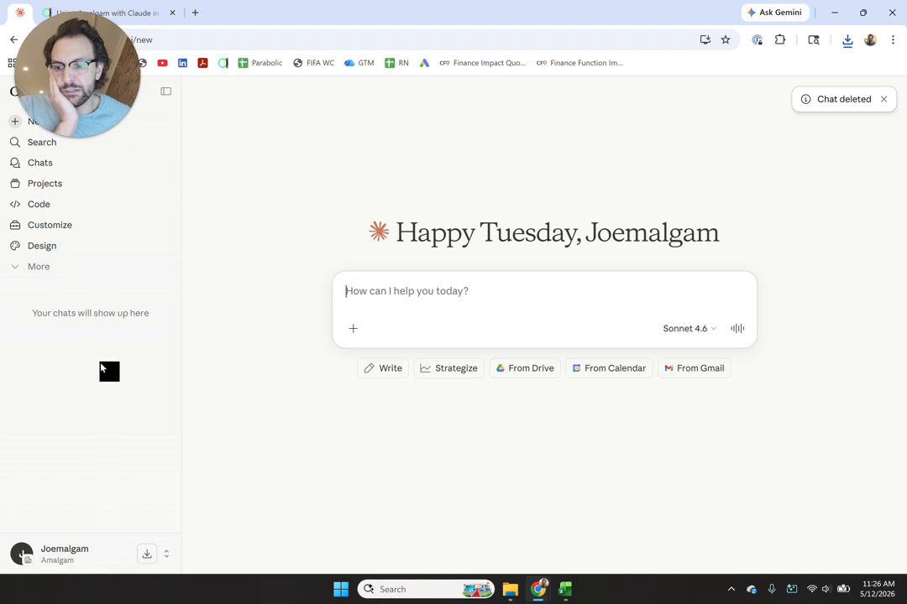
click(173, 557)
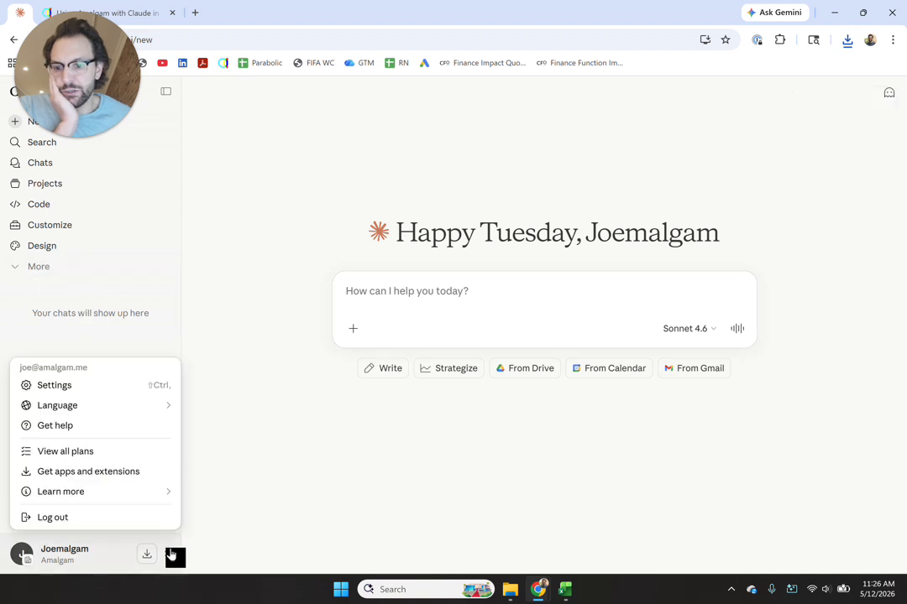
click(81, 392)
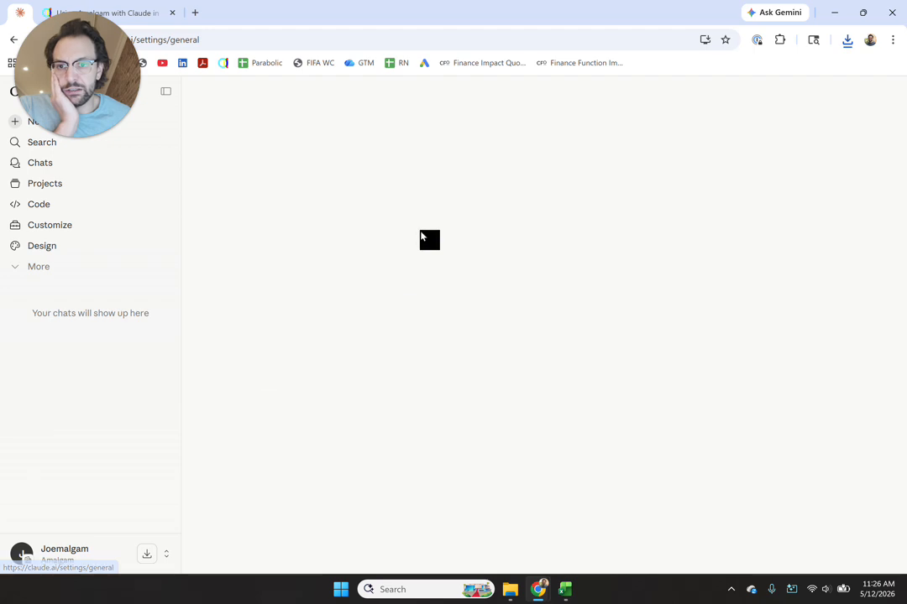
click(219, 247)
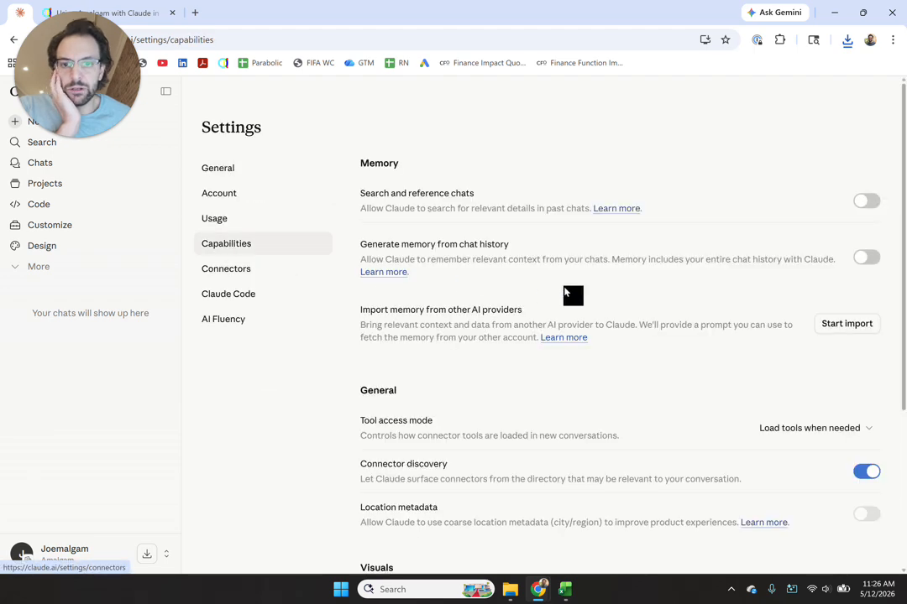
Recheck the article's upload instructions, go from Capabilities to Claude's Customize skills page, and dismiss the promotional pop-up there
click(155, 8)
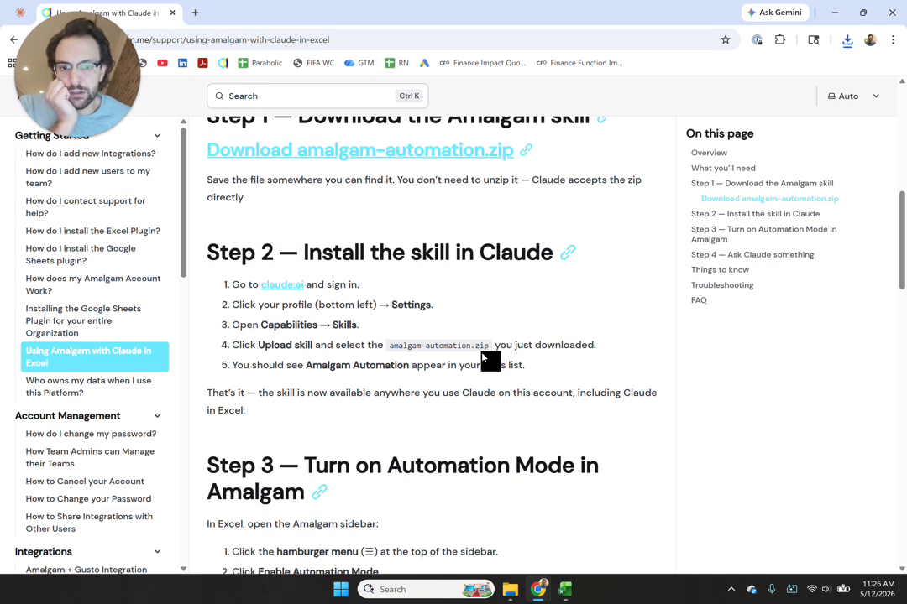
click(18, 13)
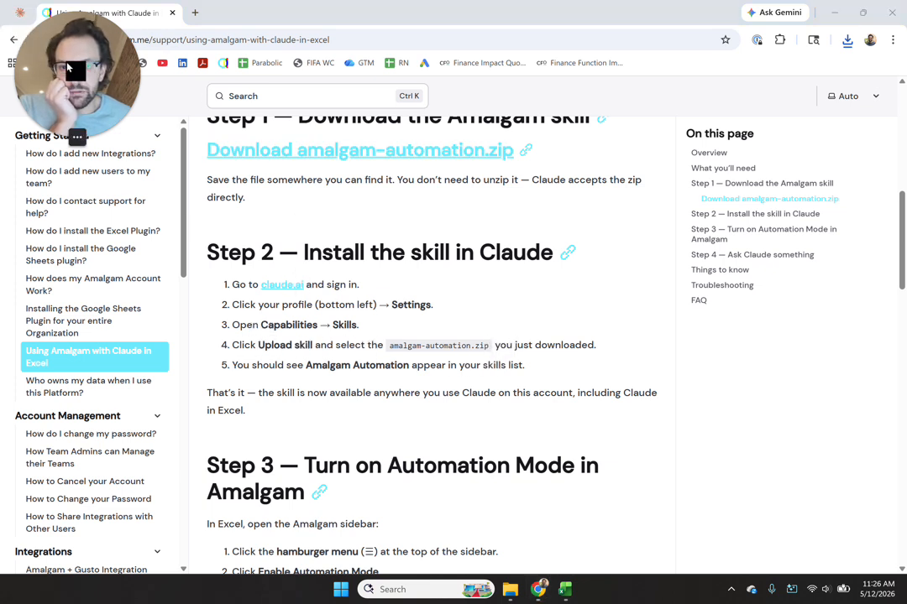
drag(79, 41, 90, 55)
click(18, 15)
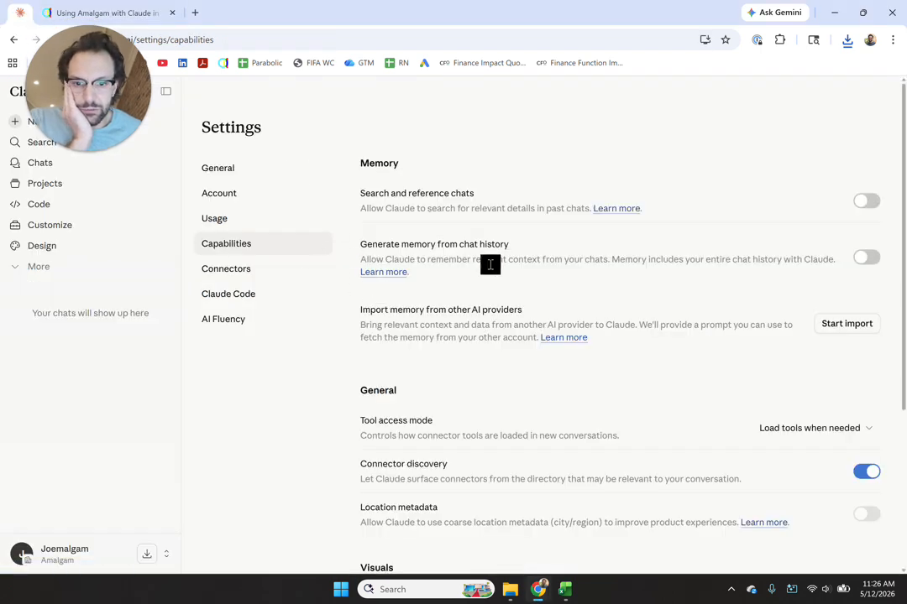
scroll(500, 286, down, 5)
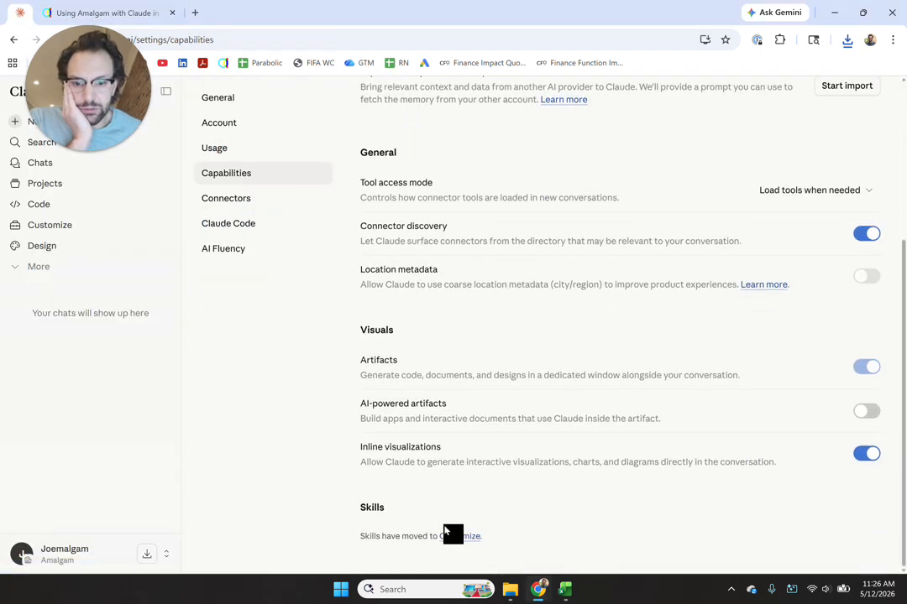
click(454, 537)
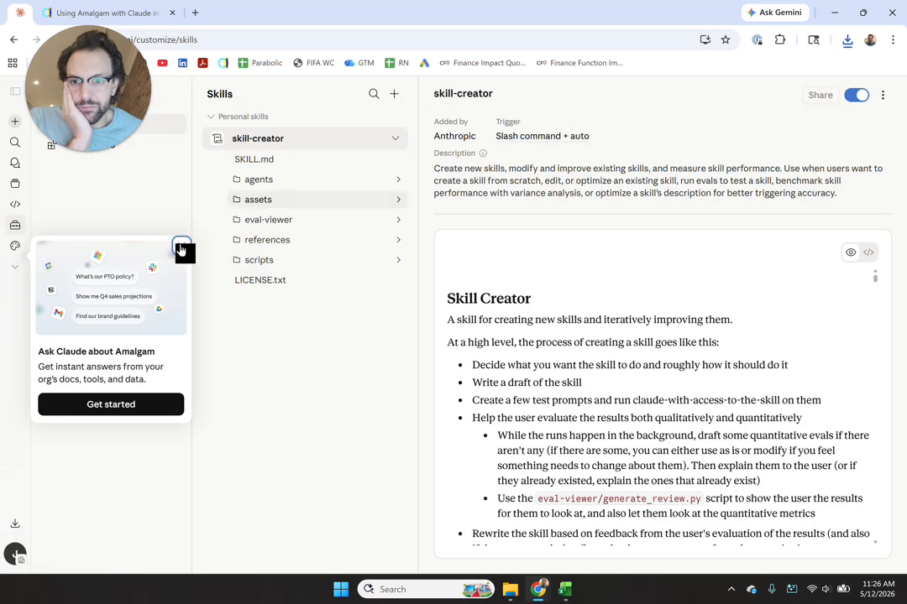
click(181, 246)
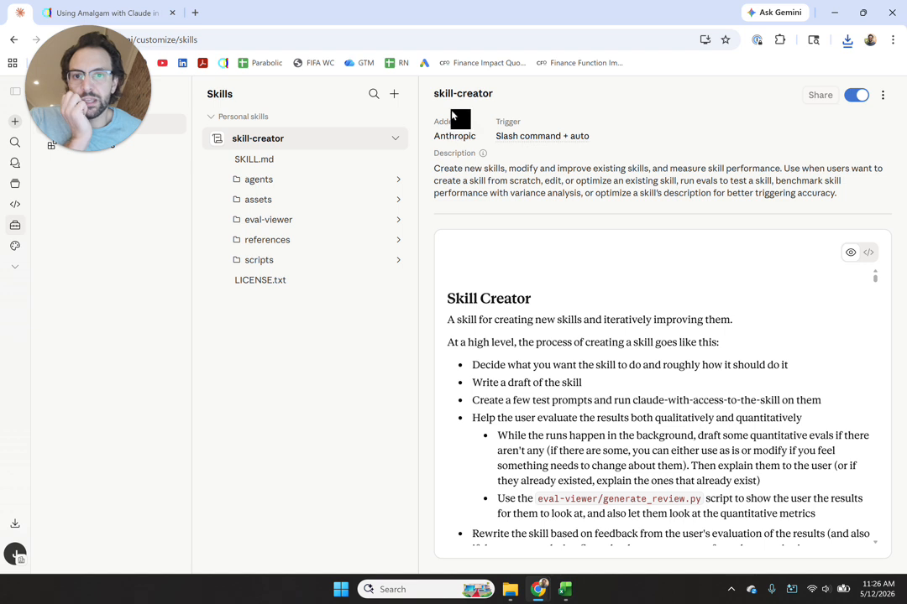
Add a new personal skill in Claude by uploading the downloaded amalgam-automation.zip from File Explorer
click(394, 94)
mouse_move(393, 141)
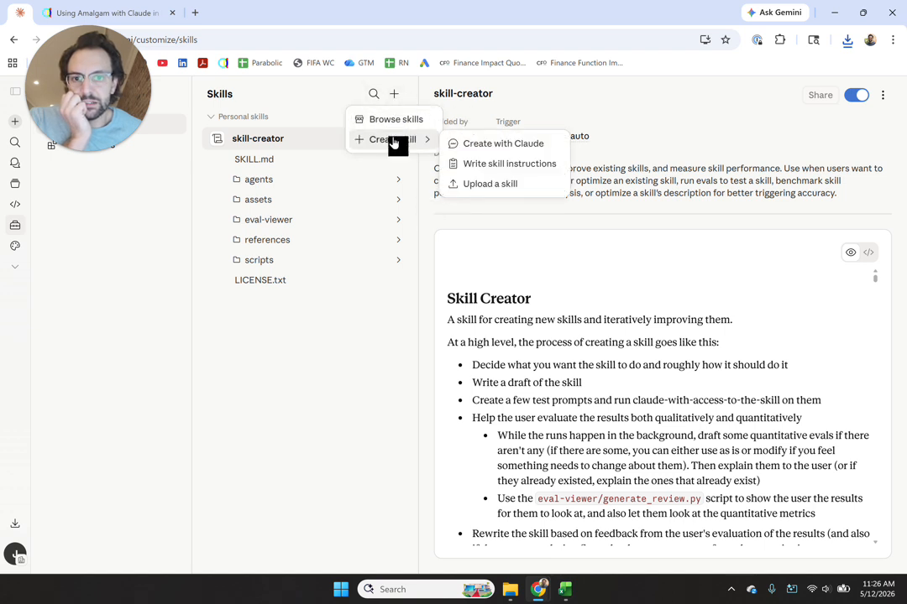
click(516, 184)
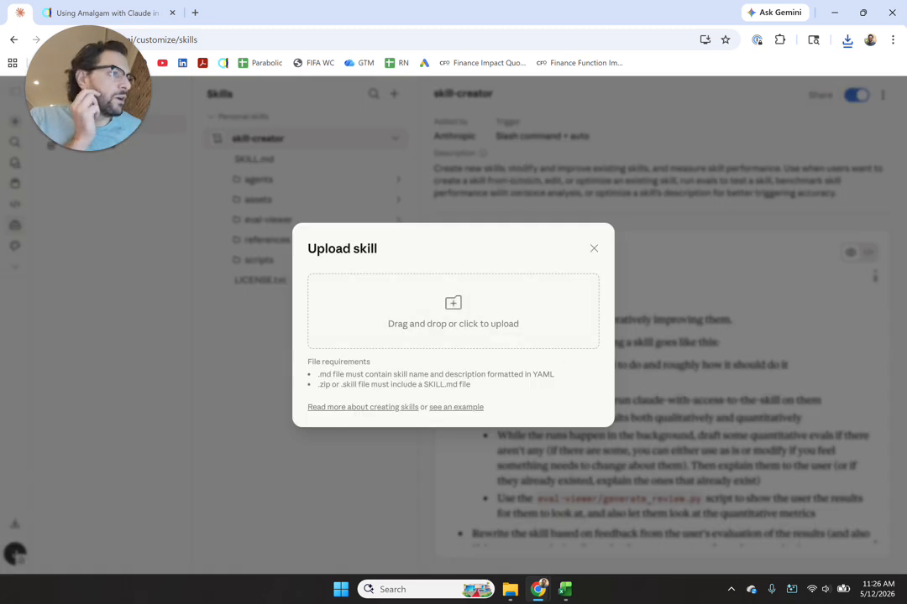
click(509, 589)
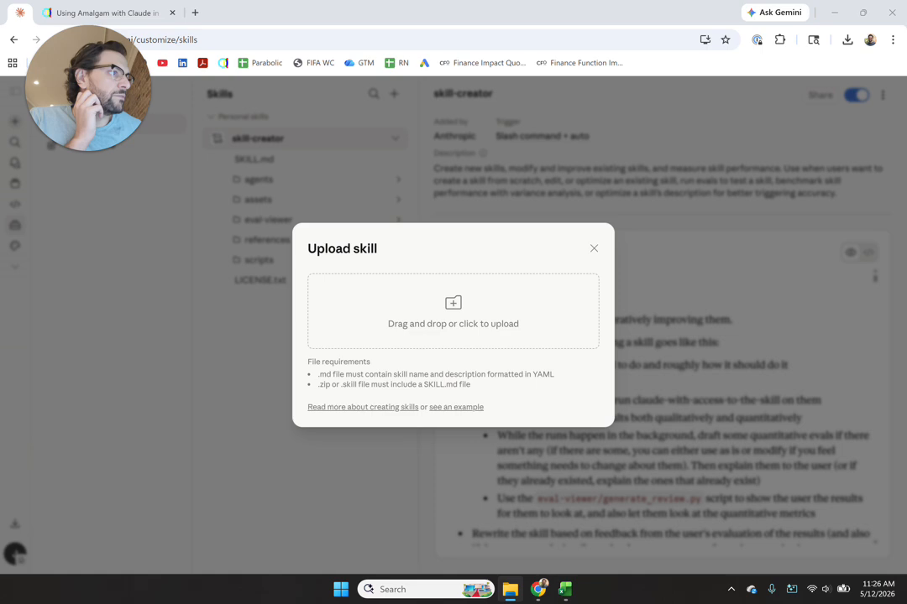
drag(470, 319, 431, 310)
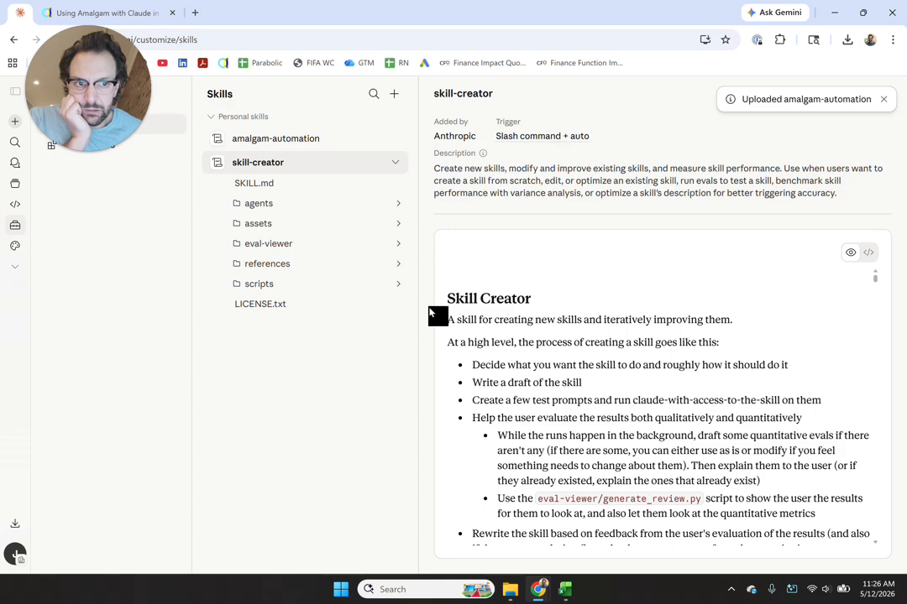
Examine the uploaded amalgam-automation skill, compare it with Step 2 of the article, and read Step 3 on turning on Automation Mode
click(304, 140)
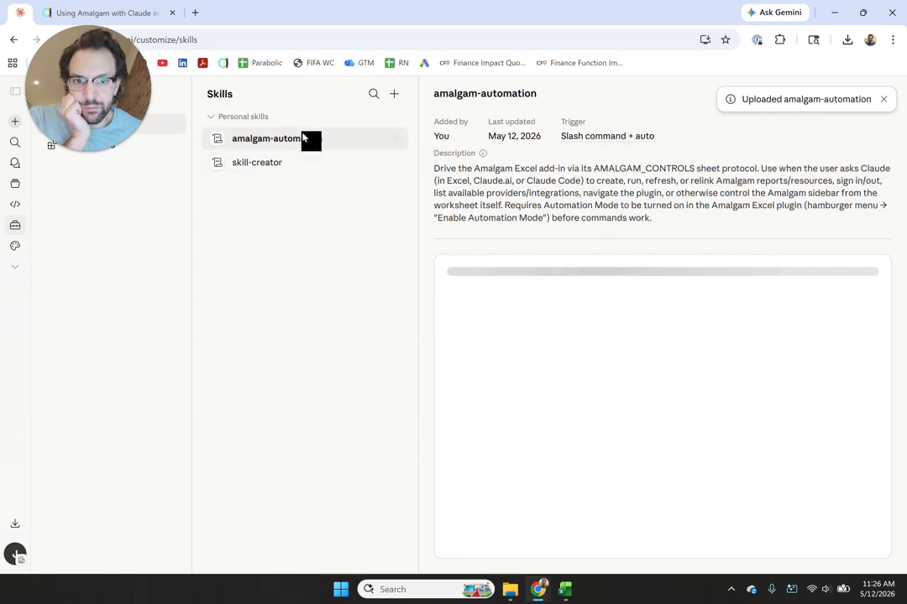
scroll(601, 342, down, 15)
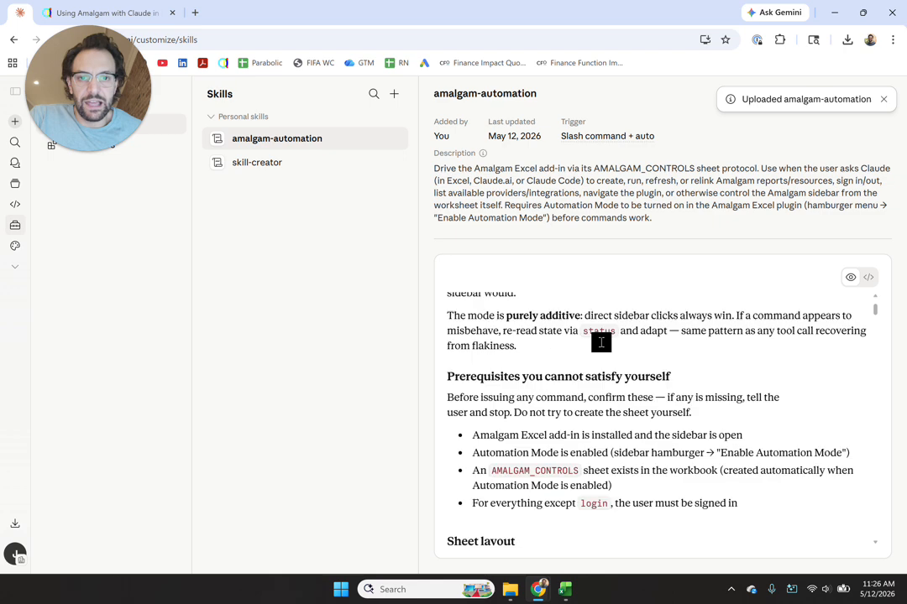
scroll(601, 341, up, 15)
click(118, 12)
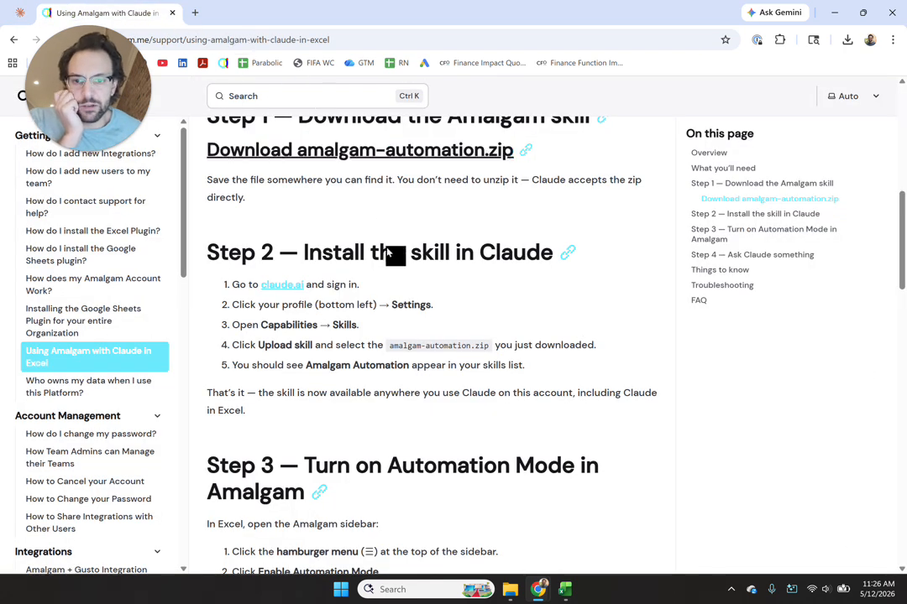
drag(251, 369, 570, 372)
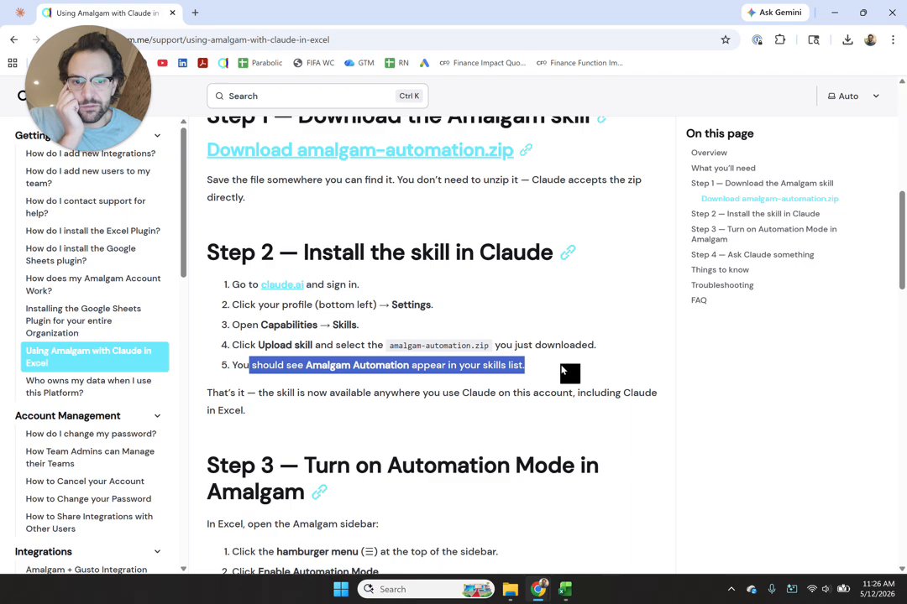
click(15, 14)
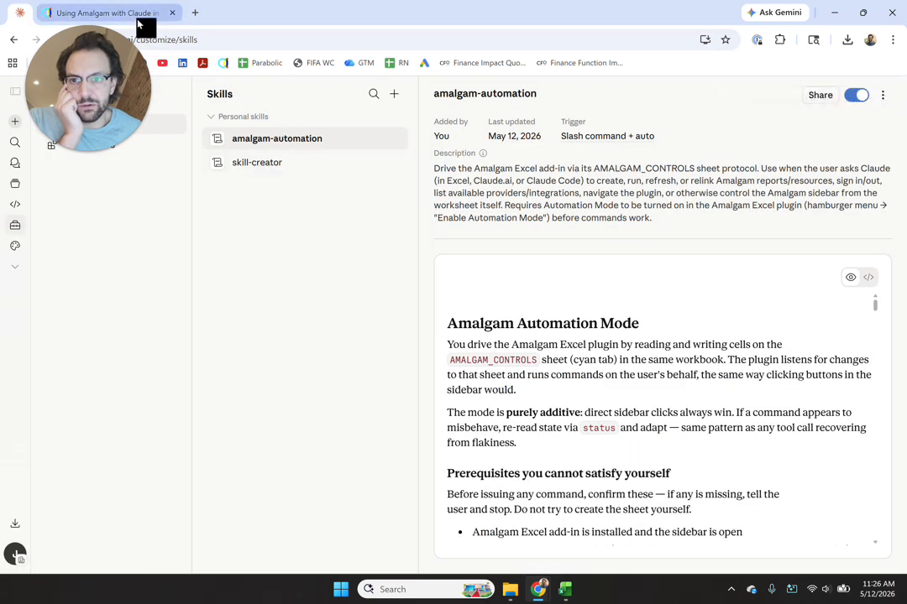
click(136, 15)
scroll(316, 447, down, 3)
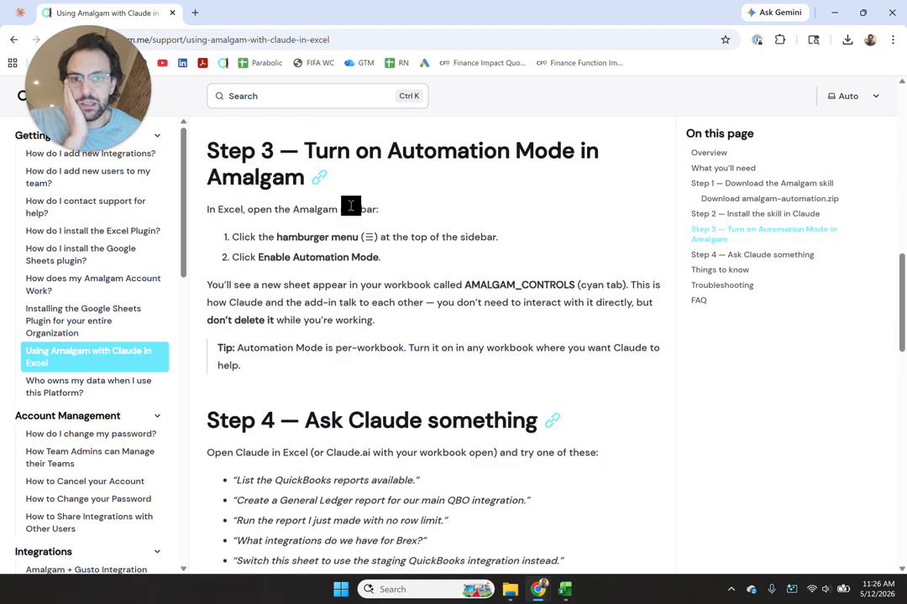
Switch to the Amalgam Template workbook in Excel and enable Automation Mode from the Amalgam sidebar
click(565, 590)
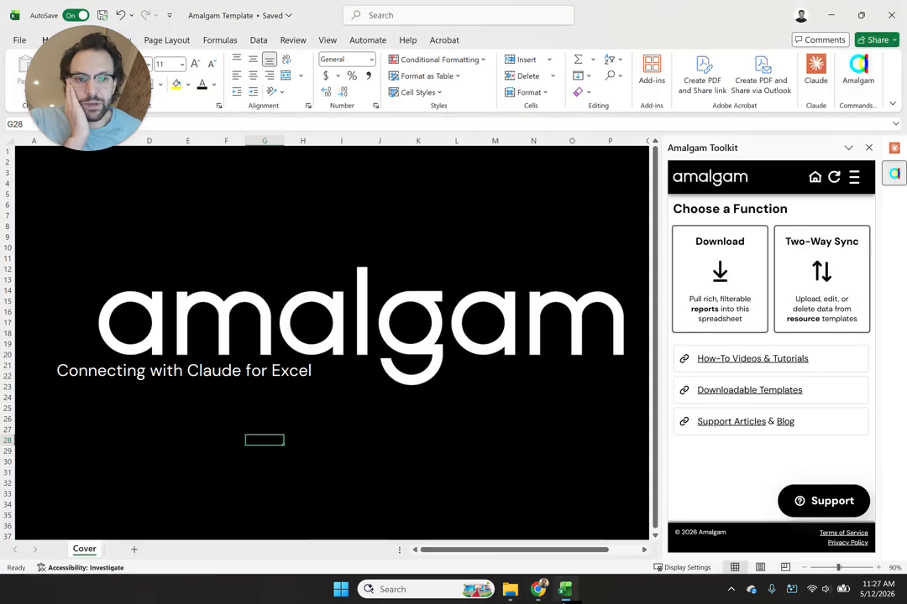
click(852, 177)
click(733, 275)
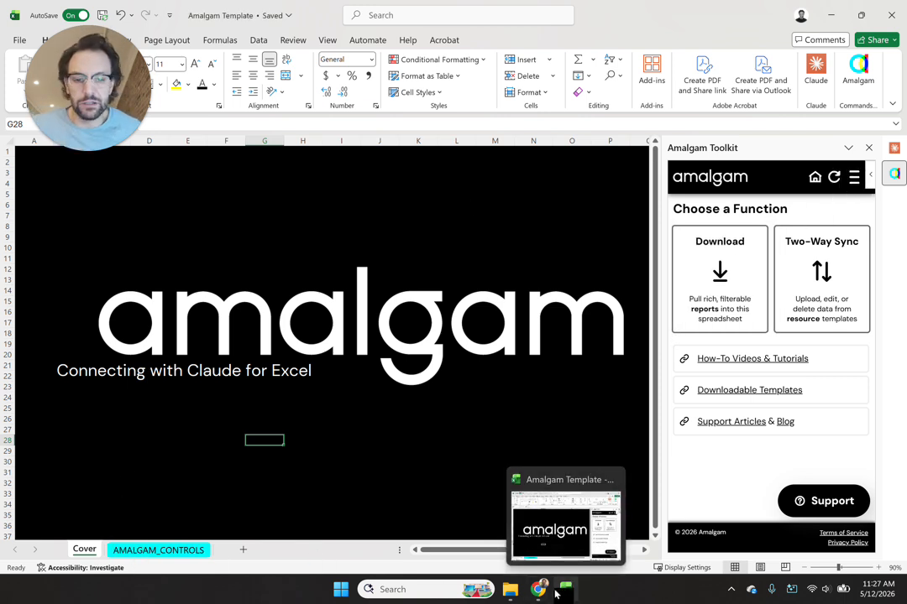
Return to the support article in Chrome and read Step 3's explanation of the AMALGAM_CONTROLS sheet
mouse_move(538, 589)
click(642, 523)
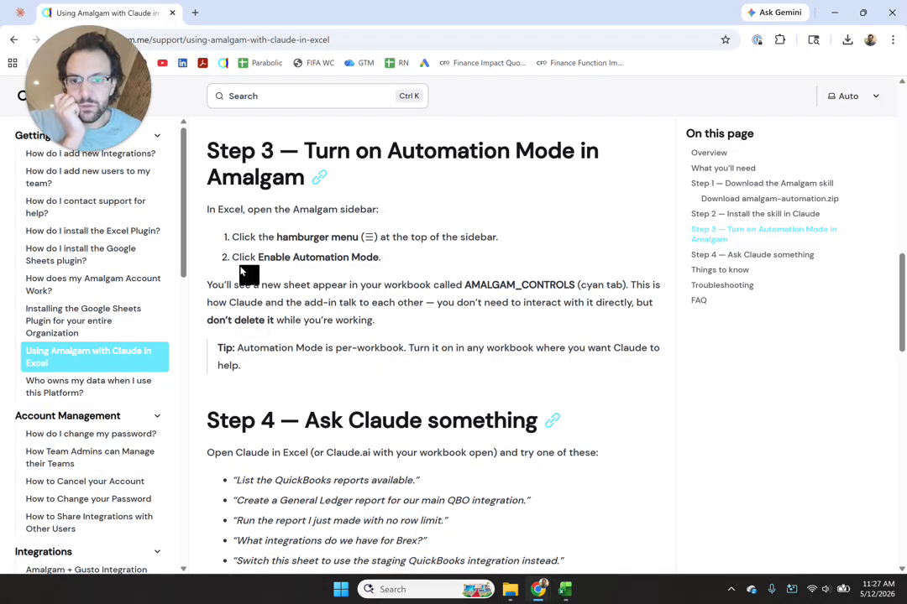
drag(235, 285, 396, 330)
click(396, 329)
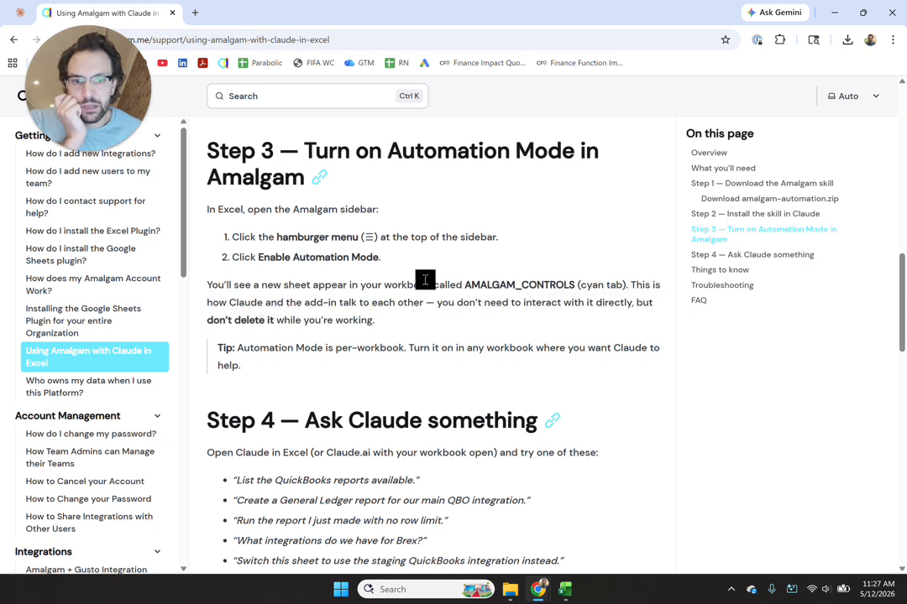
drag(277, 302, 544, 332)
click(536, 304)
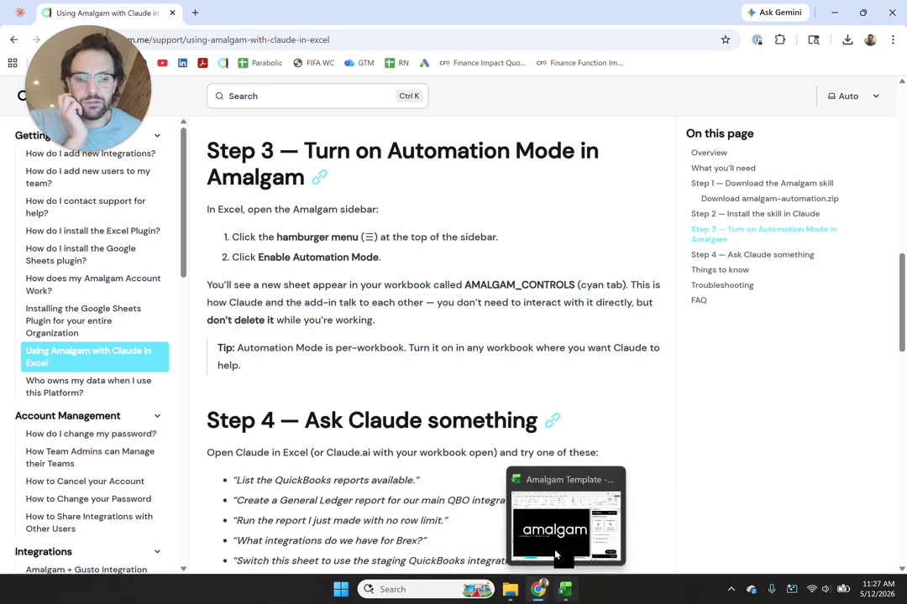
Switch back to Excel, examine the AMALGAM_CONTROLS sheet, and return to the Cover sheet
click(561, 591)
click(159, 550)
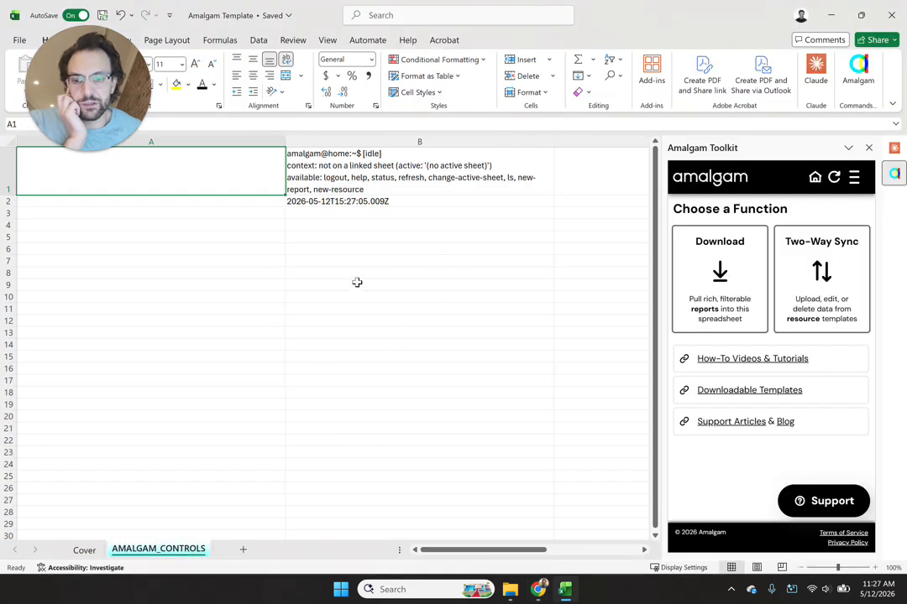
click(84, 549)
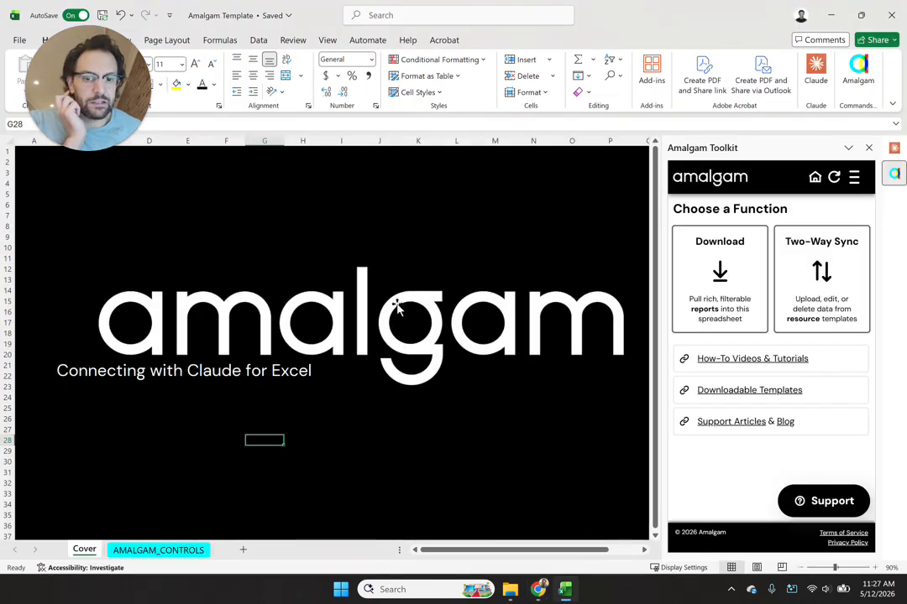
Open Claude in Excel and send the request "Run a P&L report for ABC widgets out of quickbooks for 2025 by month."
click(894, 149)
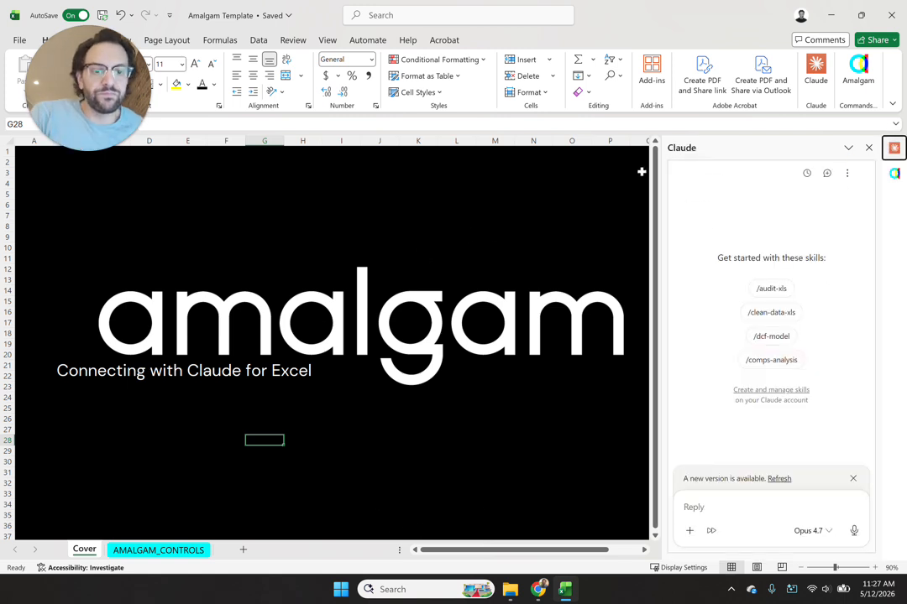
click(741, 504)
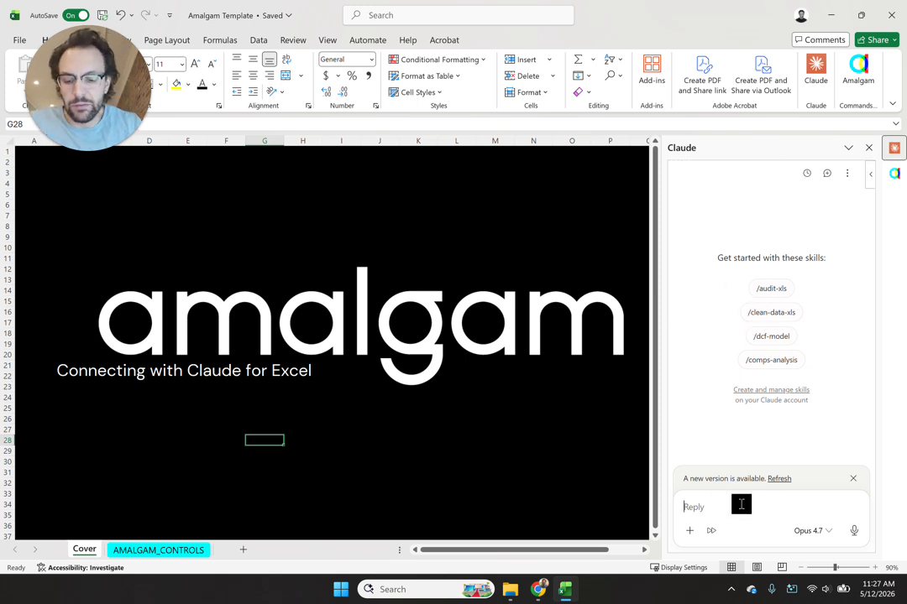
text(Clau)
key(BackSpace)
key(BackSpace)
key(BackSpace)
key(BackSpace)
text(Run)
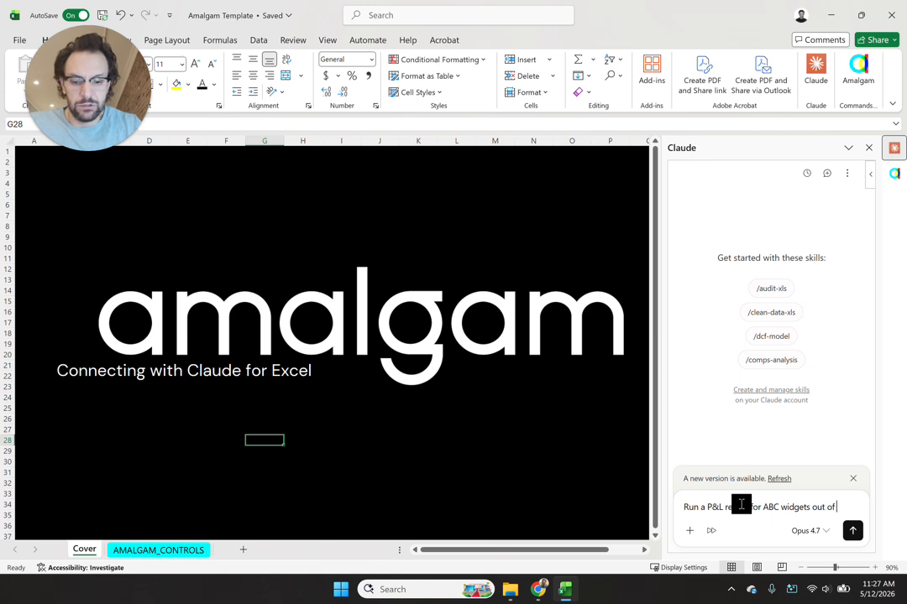
text(kbooks f)
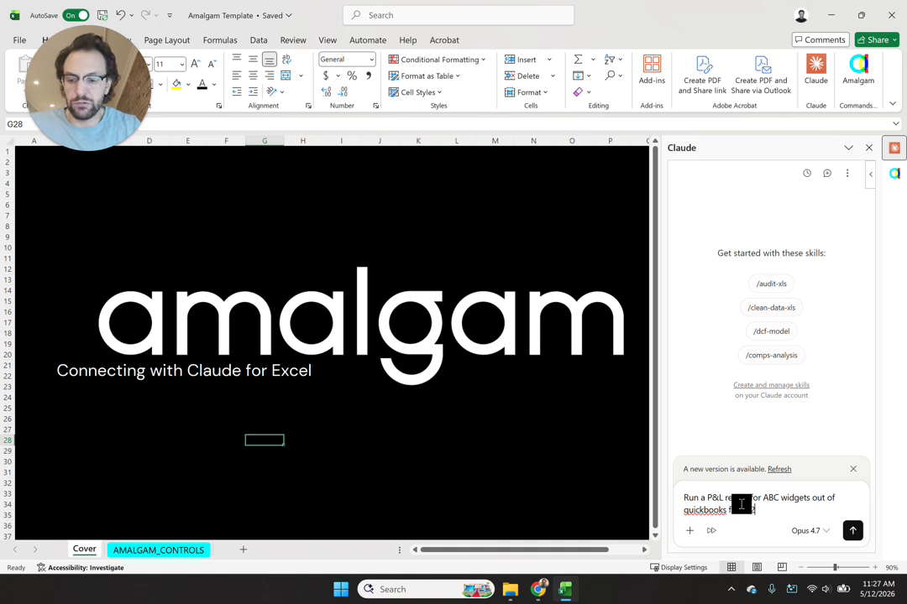
text(or 2025 by month.)
key(Return)
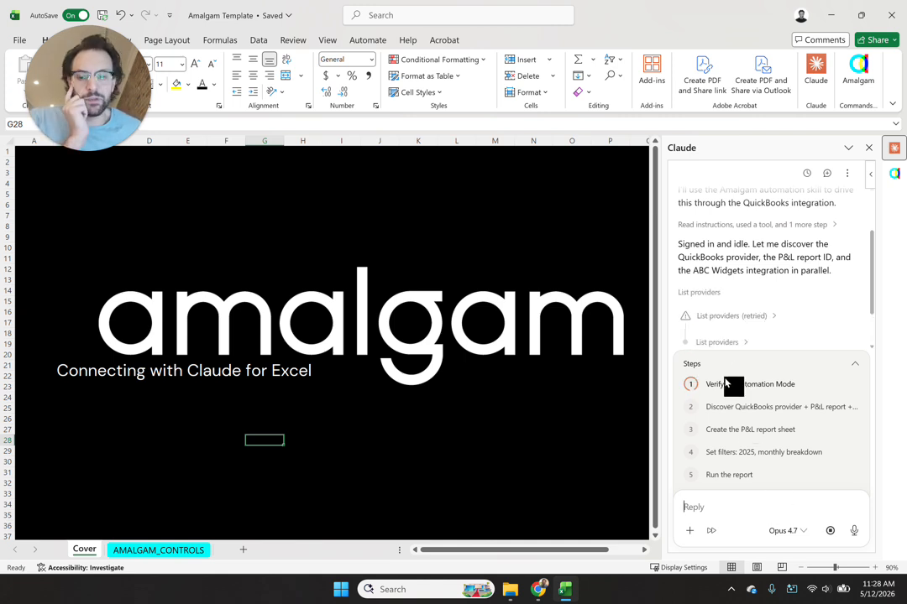
Look at the AMALGAM_CONTROLS sheet while Claude works on the P&L request, and return to the Cover sheet
click(133, 554)
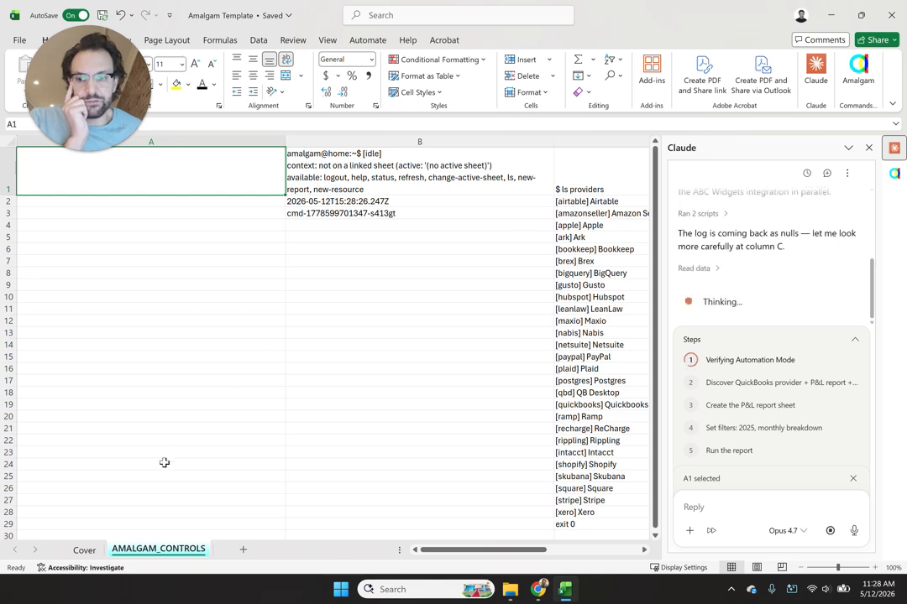
click(89, 552)
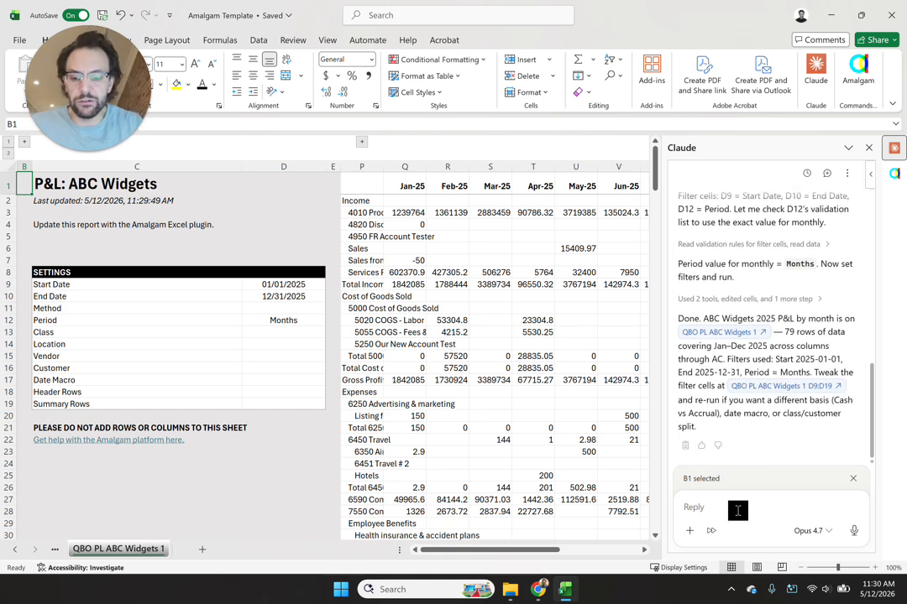
Ask Claude to expand column P to show the whole word and set all numerical cells to currency format with no decimal places
text(Expand)
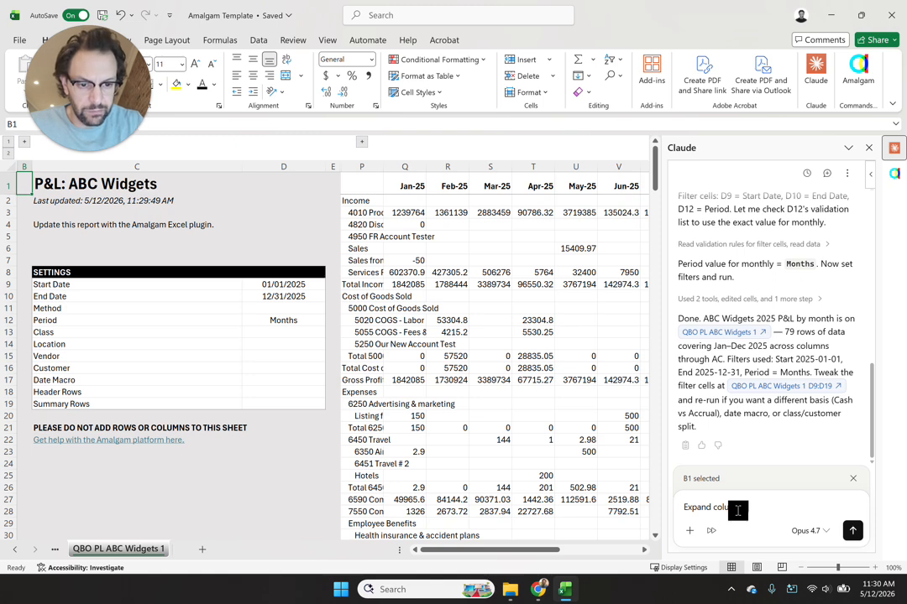
text(column P to show the w)
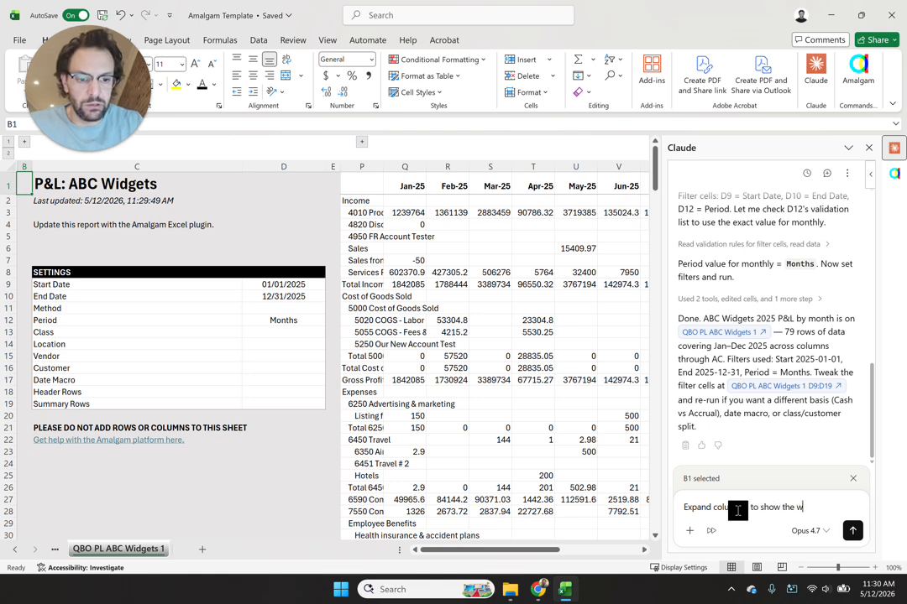
text(hole word and set all of the number)
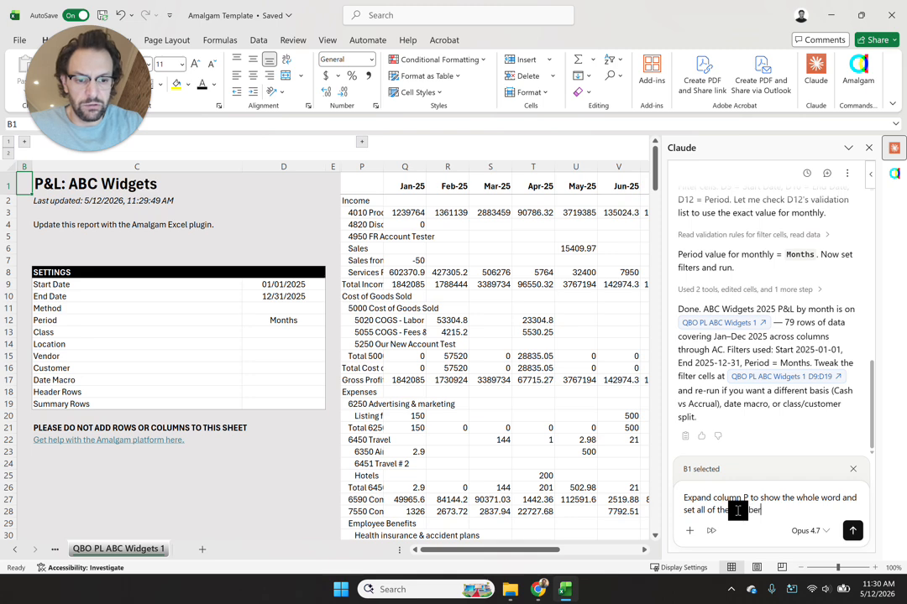
text(ical cells as currency)
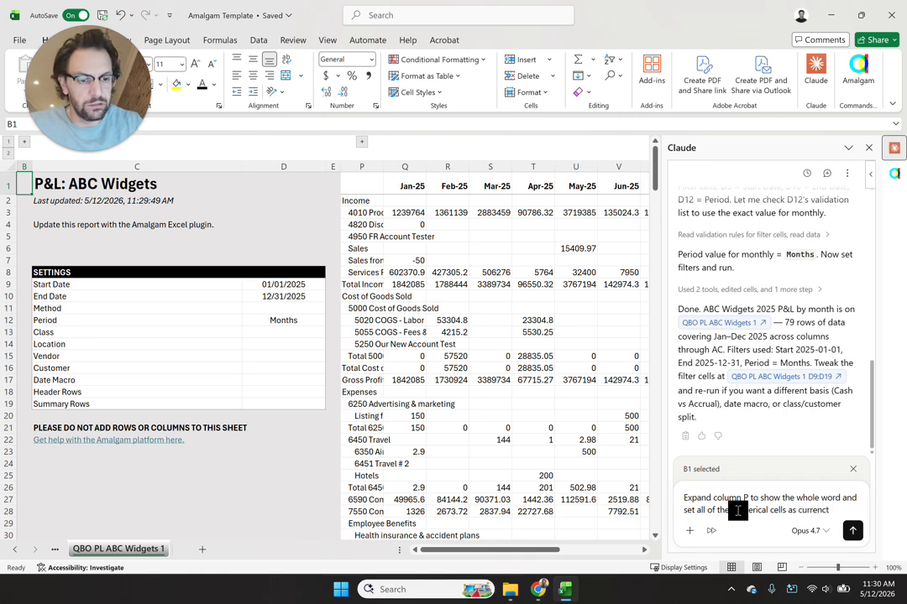
text(y format with)
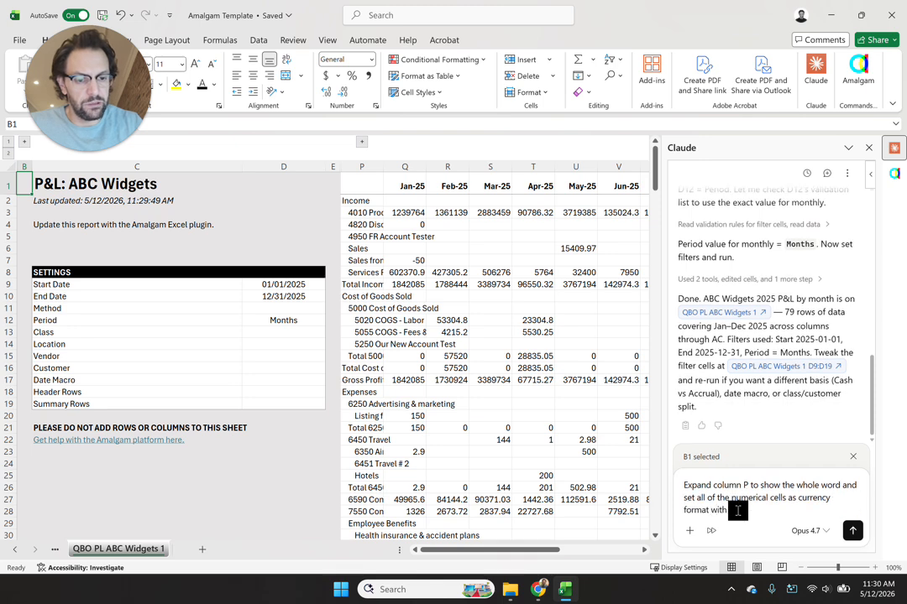
text( 2 decimal places.)
key(Return)
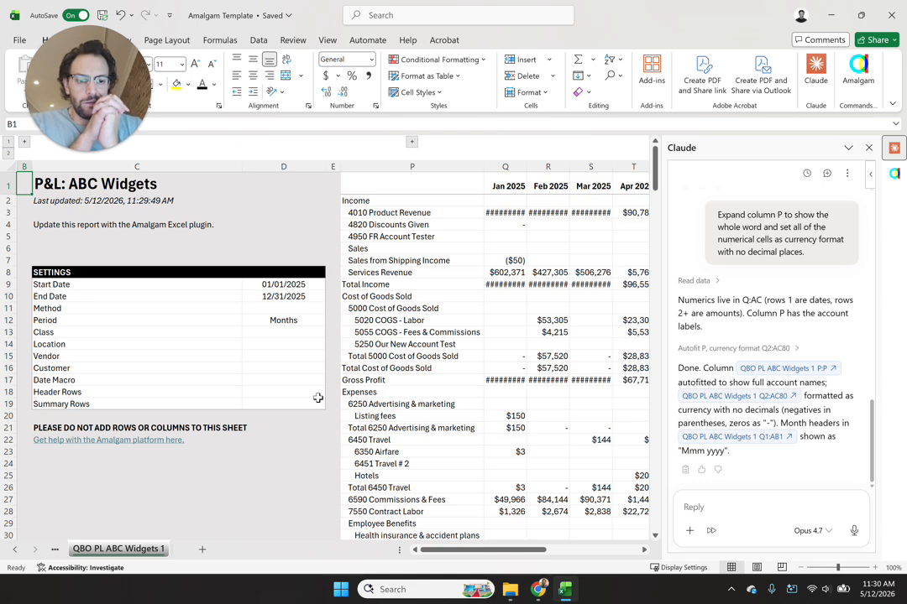
Ask Claude to expand columns Q through AZ so they are wide enough to hold the whole numbers
click(727, 506)
text(Expand )
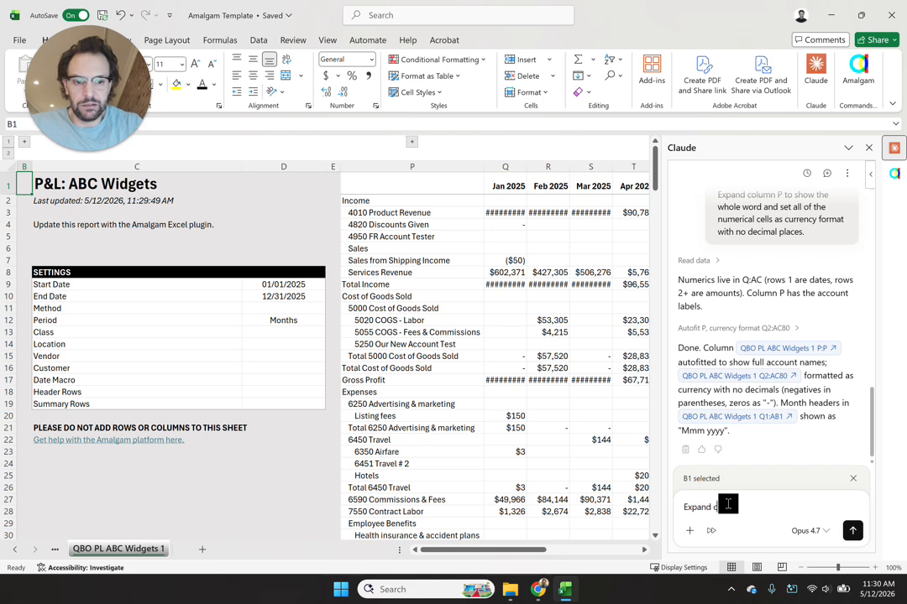
text(columns Q through )
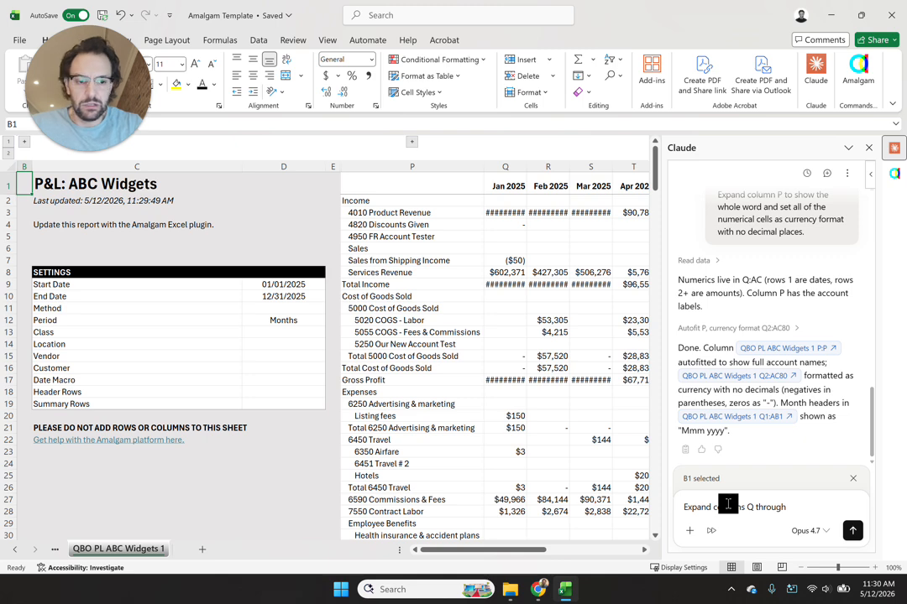
text(AZ )
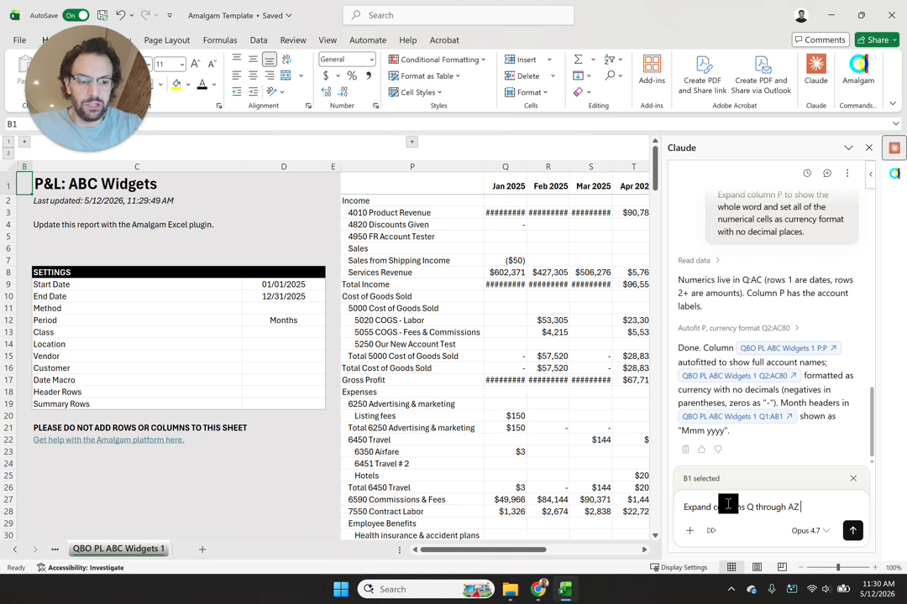
text(to be wide enoug)
text(h to hold the who)
text(le numbers)
key(Return)
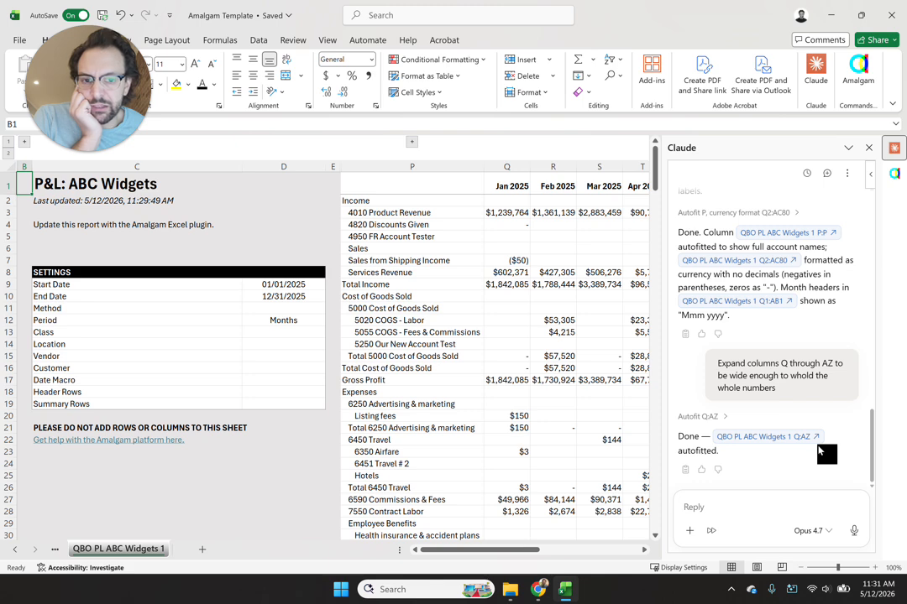
Send Claude the request "Run this report by class instead of months." and bring the workbook's first sheet tabs into view
click(748, 505)
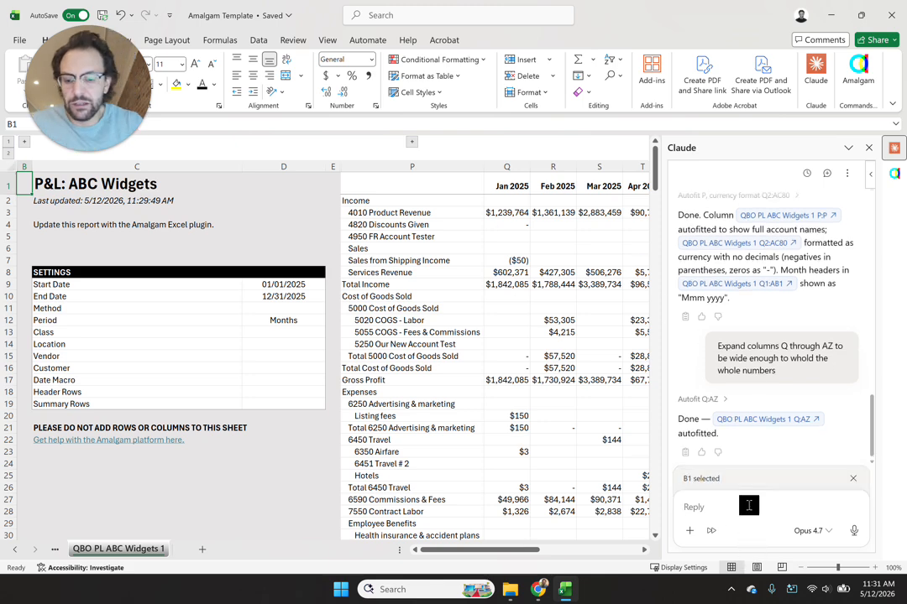
text(Run this report by class instead of months.)
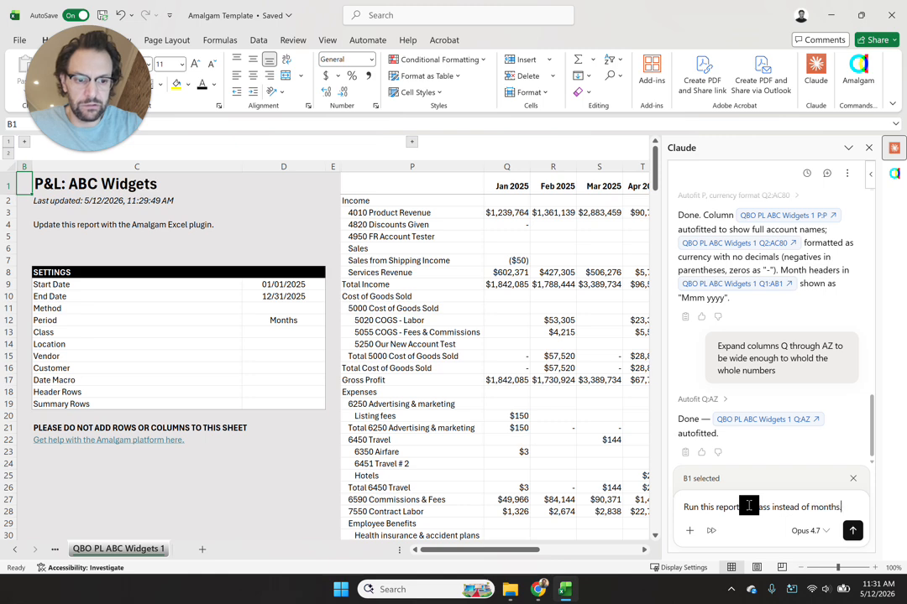
key(Return)
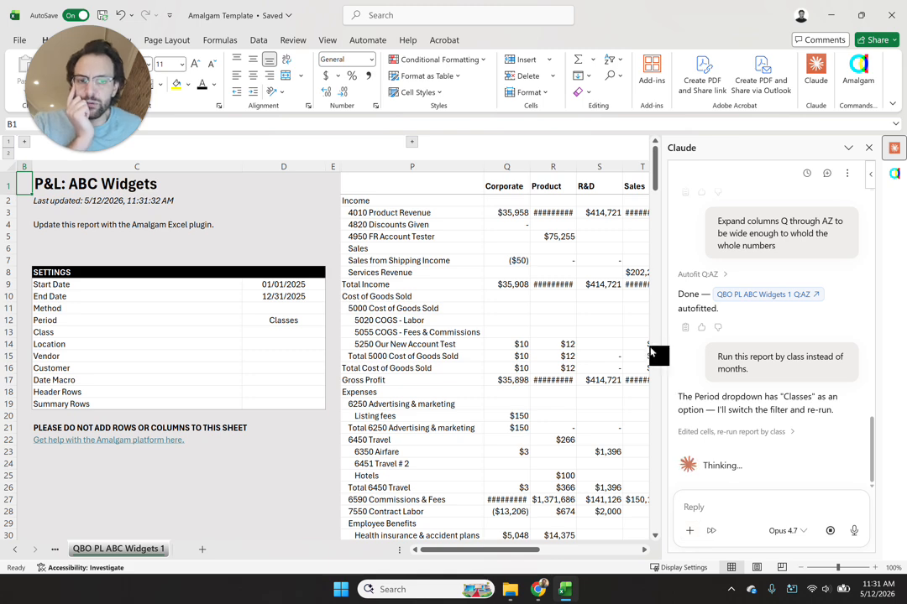
click(15, 549)
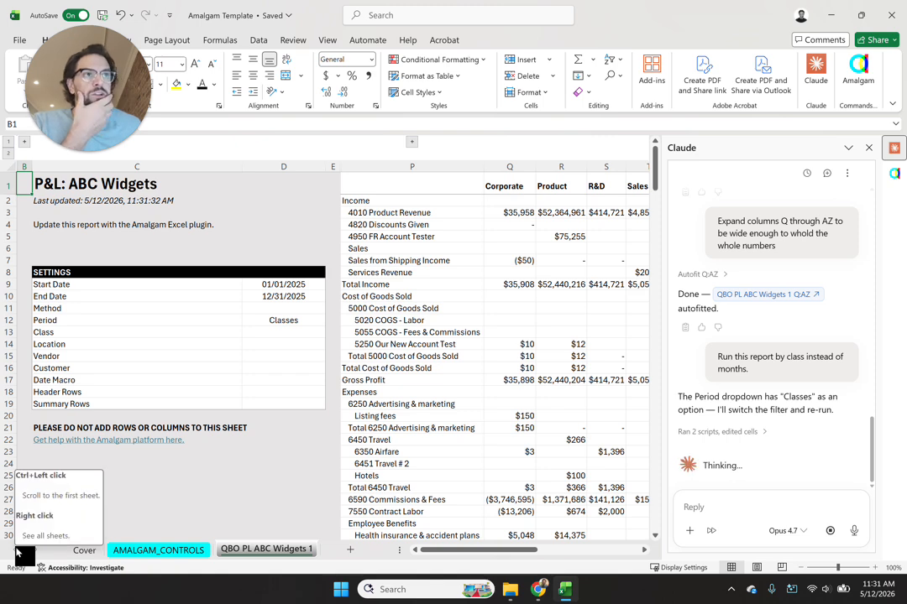
click(204, 512)
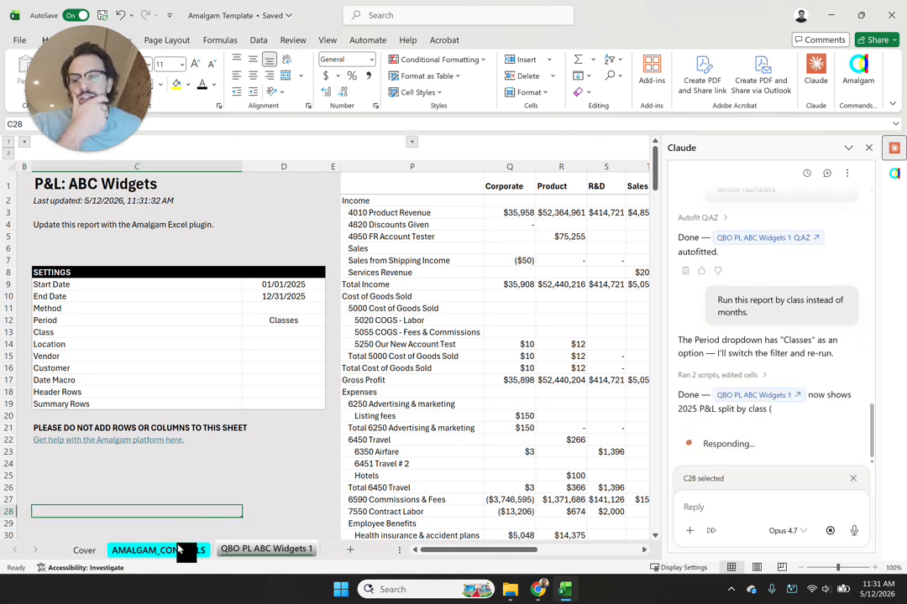